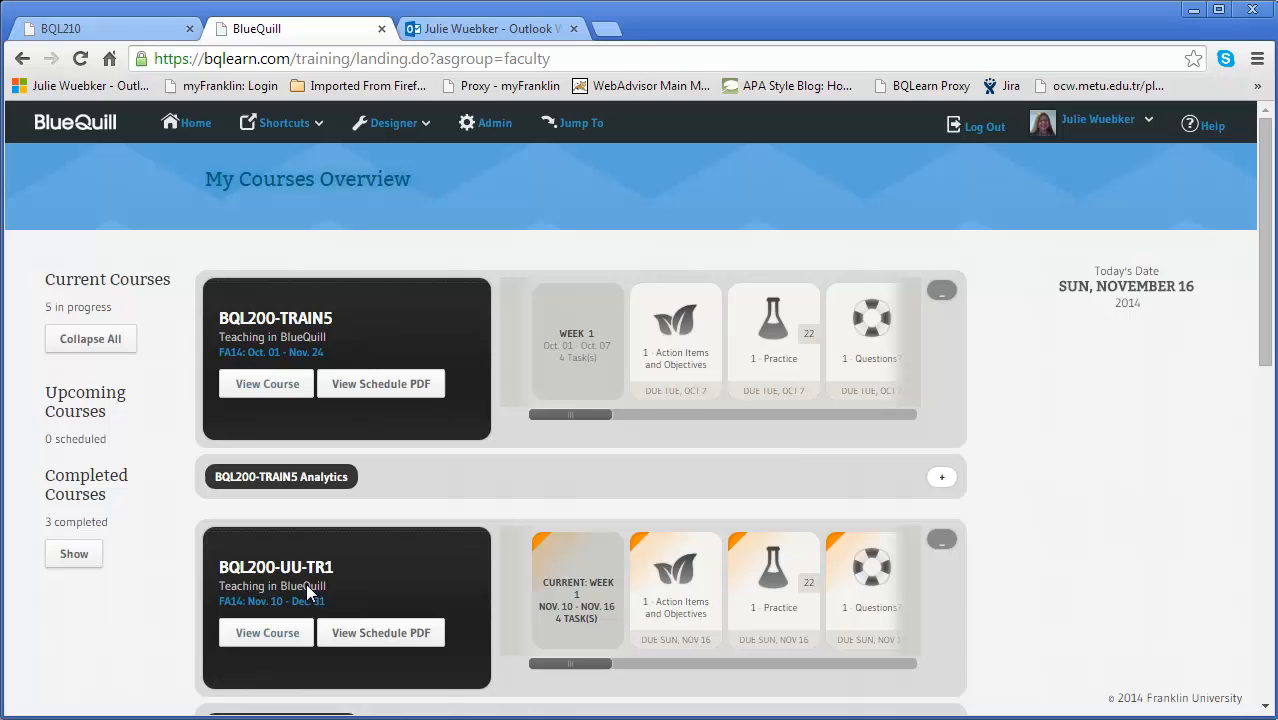
Step: Open the BQL200-TRAIN5 course from the BlueQuill course overview and expand its roster
{"action": "left_click", "coordinate": [480, 28]}
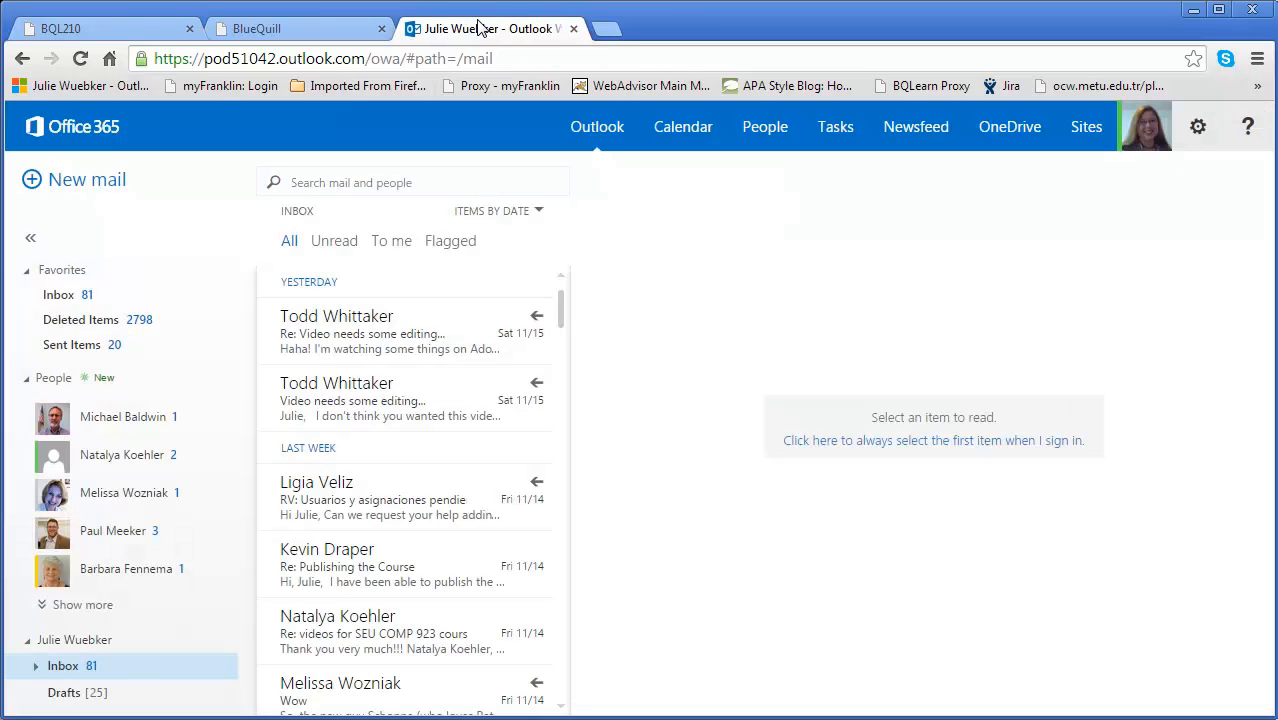
{"action": "left_click", "coordinate": [288, 33]}
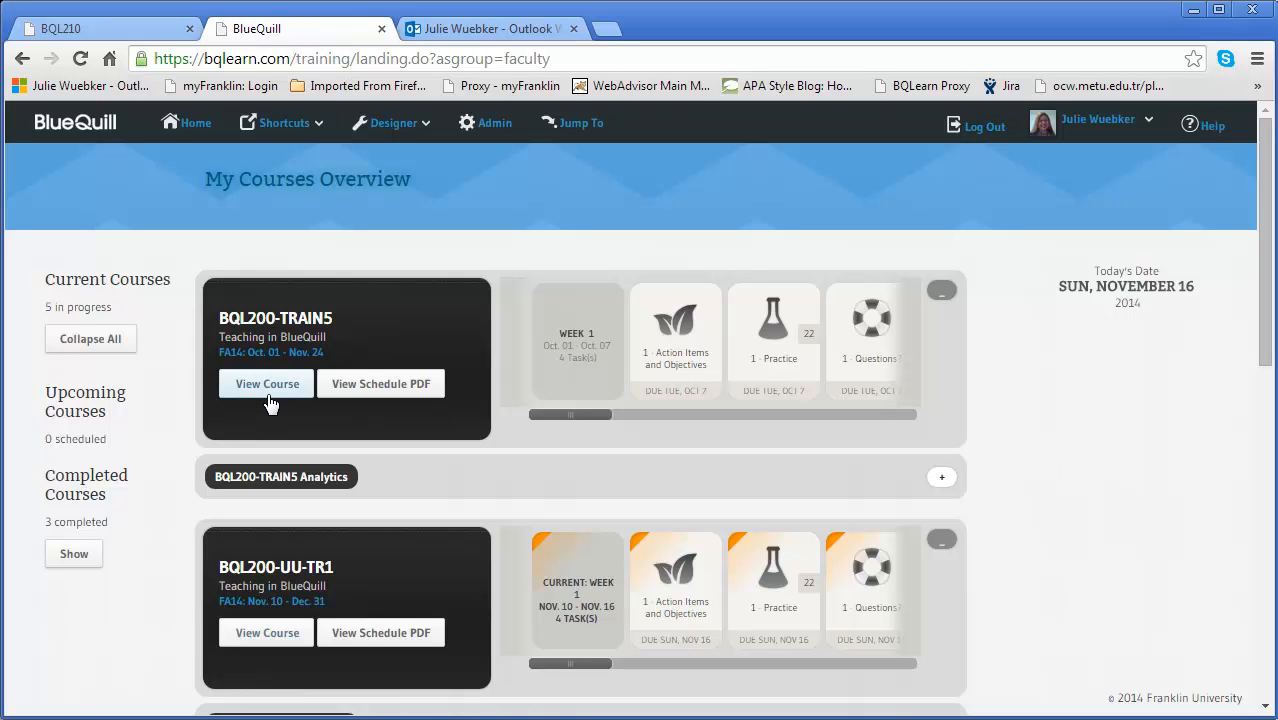
{"action": "left_click", "coordinate": [270, 396]}
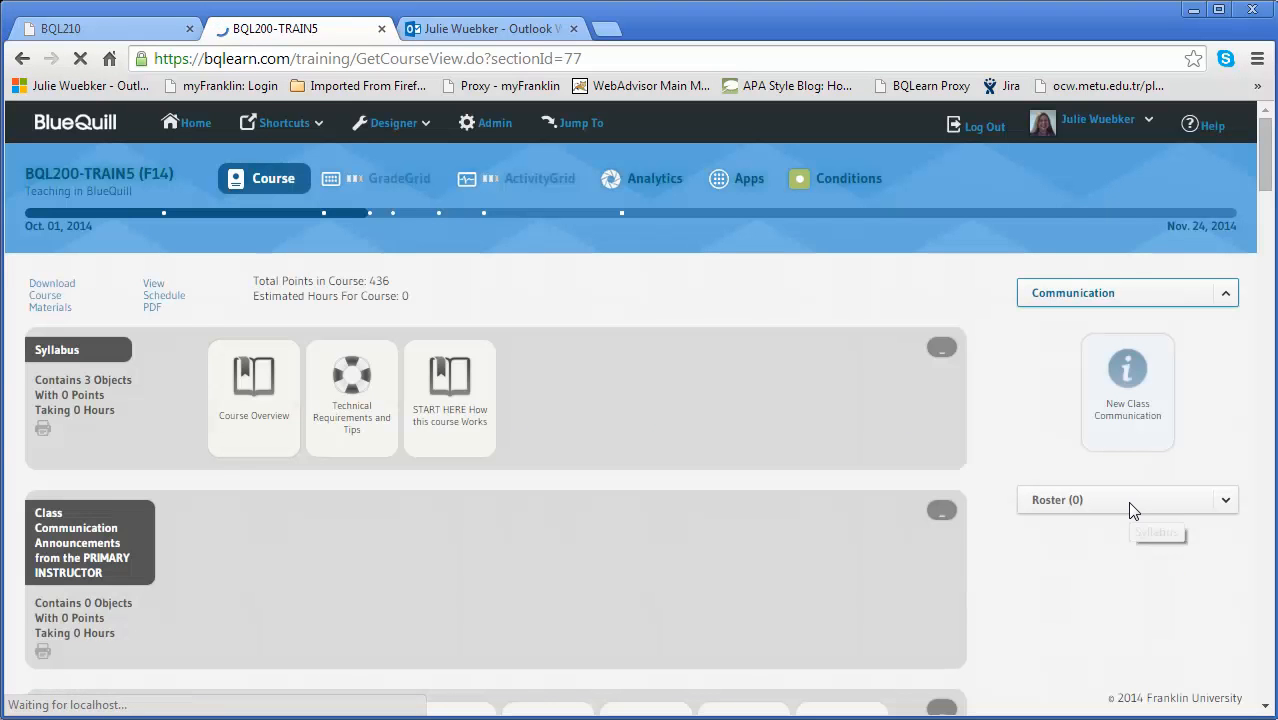
{"action": "left_click", "coordinate": [1127, 502]}
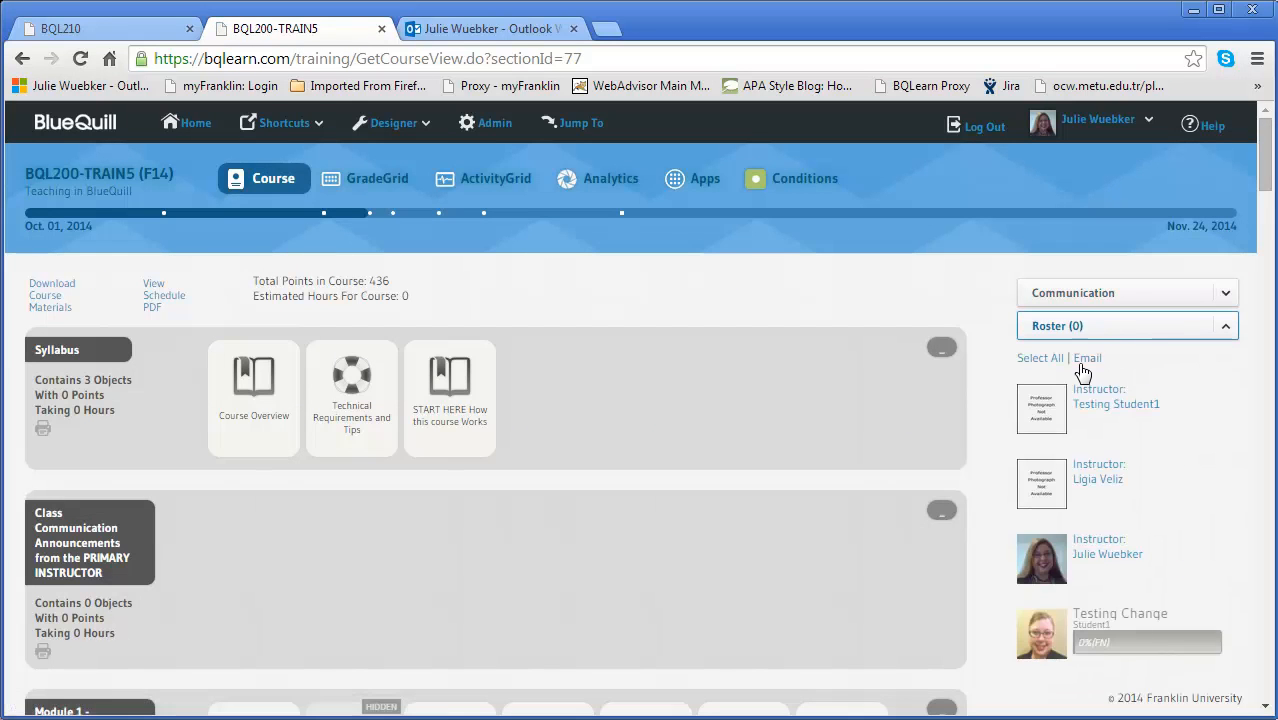
Step: Select everyone on the BQL200-TRAIN5 roster, list their email addresses and copy the full list
{"action": "left_click", "coordinate": [1056, 370]}
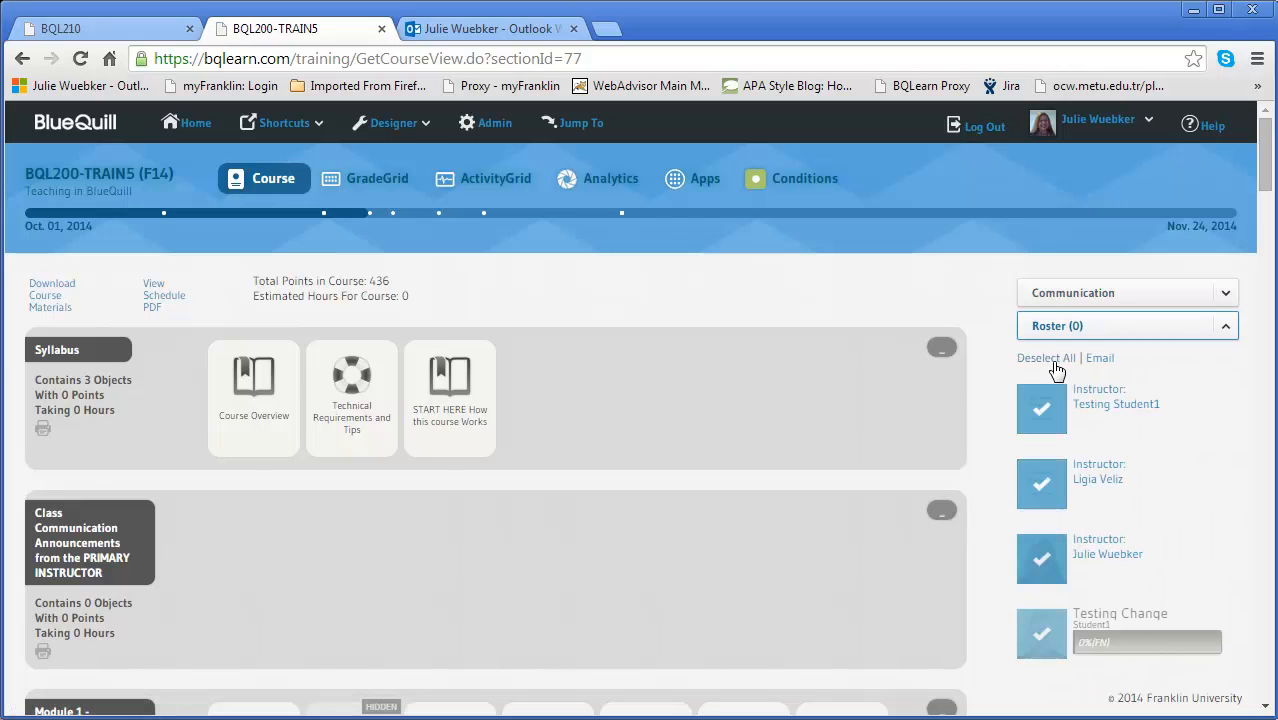
{"action": "left_click", "coordinate": [1098, 366]}
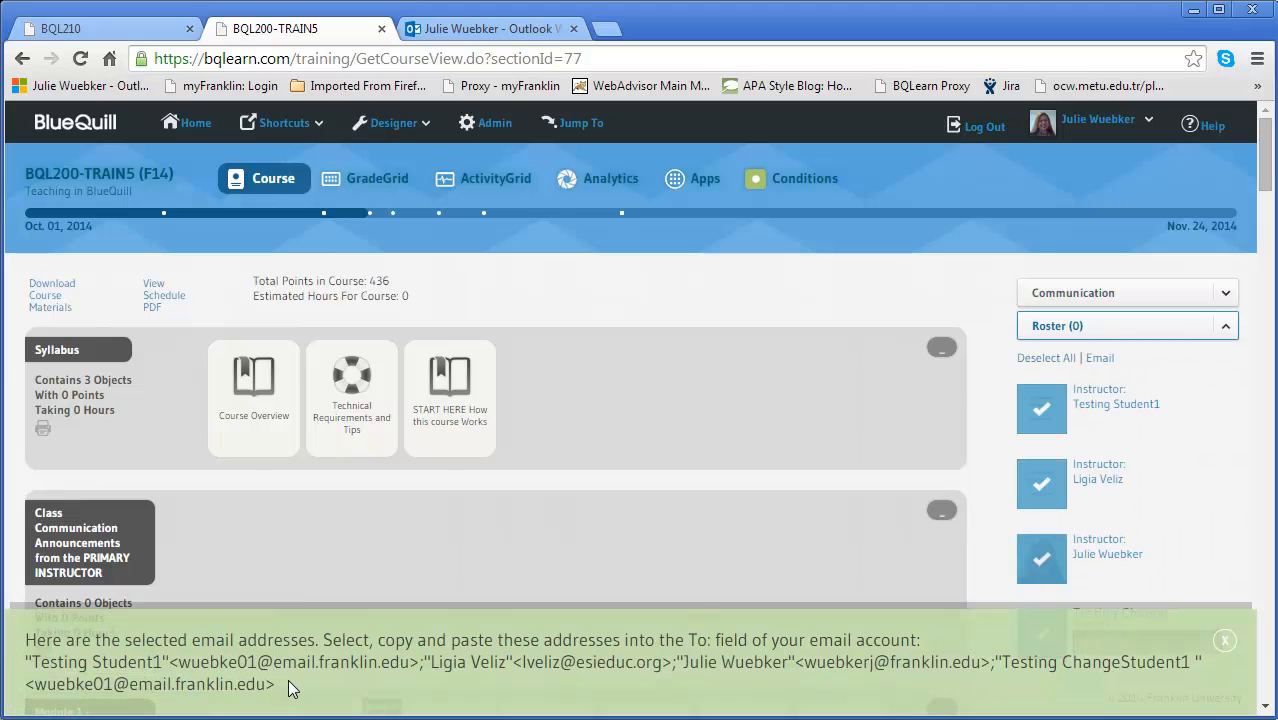
{"action": "left_click_drag", "start_coordinate": [290, 692], "coordinate": [27, 661]}
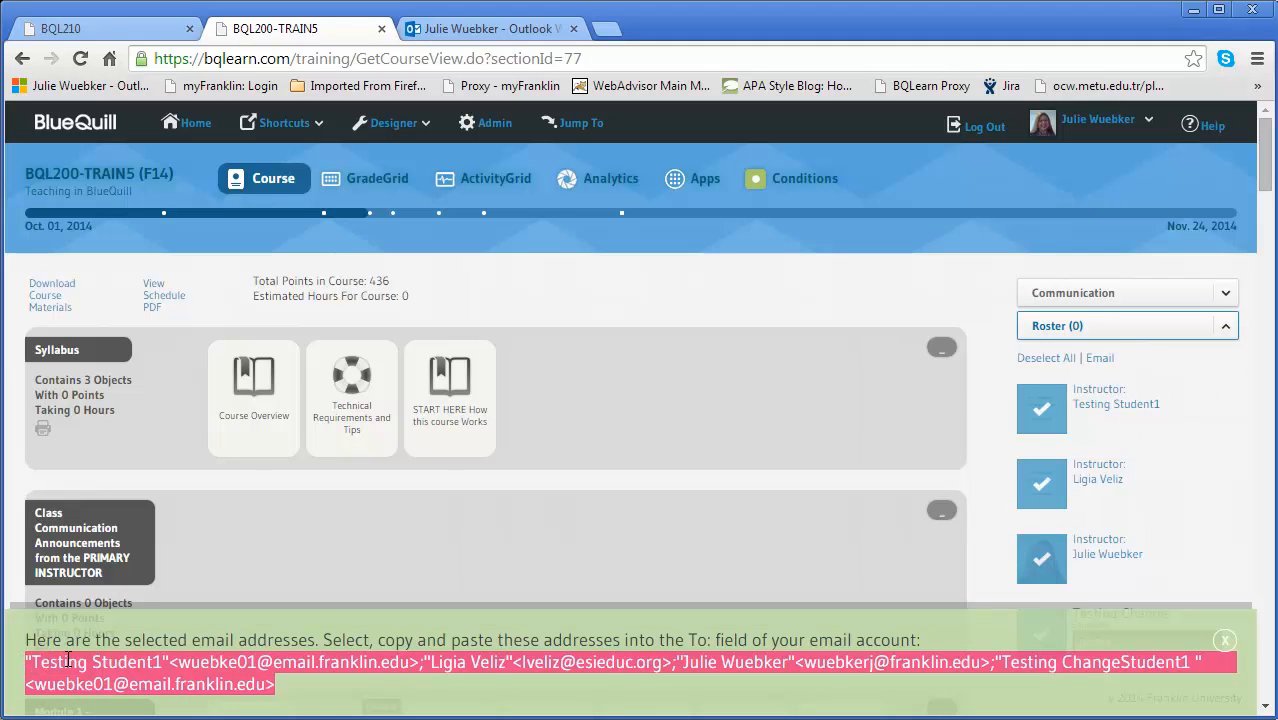
{"action": "right_click", "coordinate": [67, 660]}
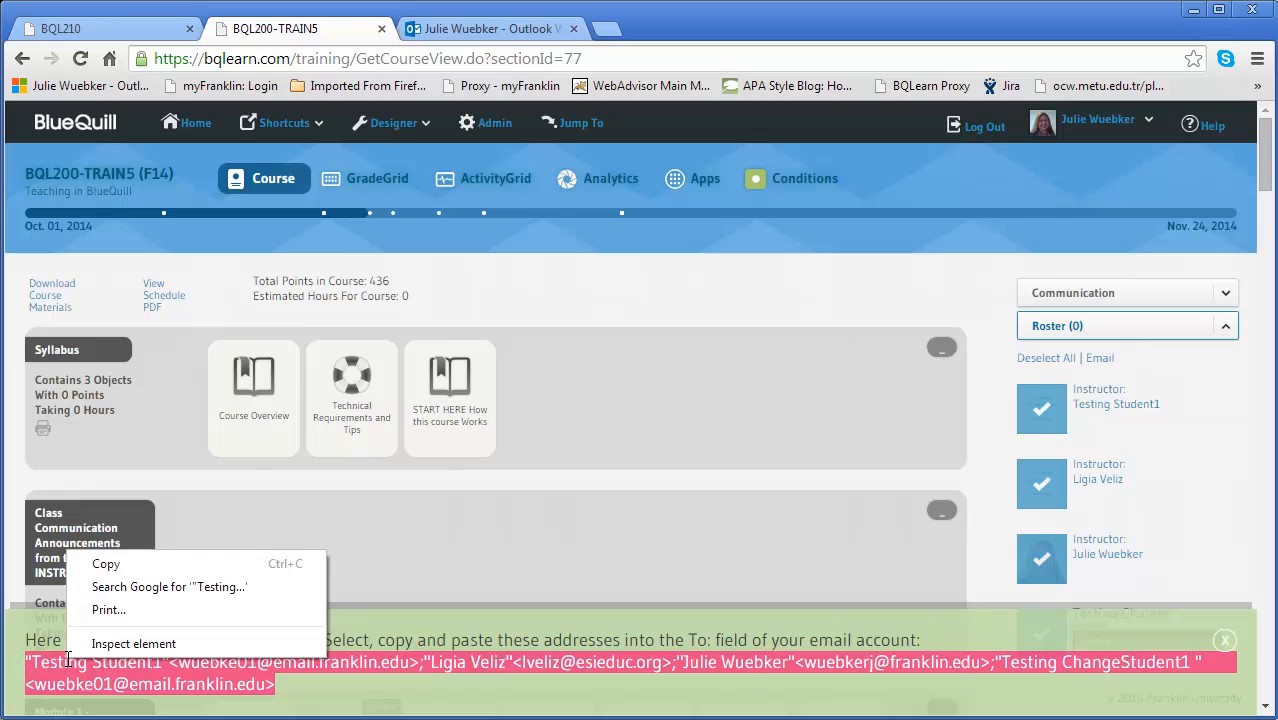
{"action": "left_click", "coordinate": [106, 566]}
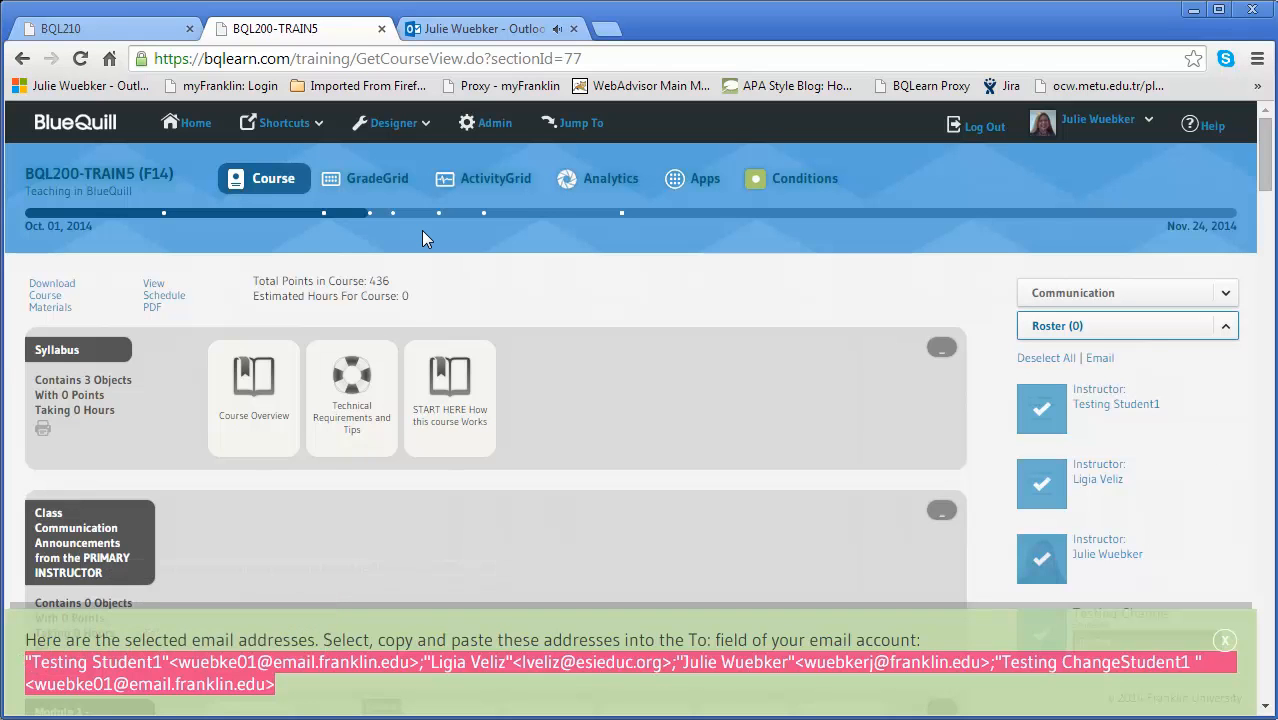
Step: Switch to the Outlook calendar and create an event titled "Class Meeting" for Wed 11/19/2014 at 6:00 PM
{"action": "left_click", "coordinate": [466, 30]}
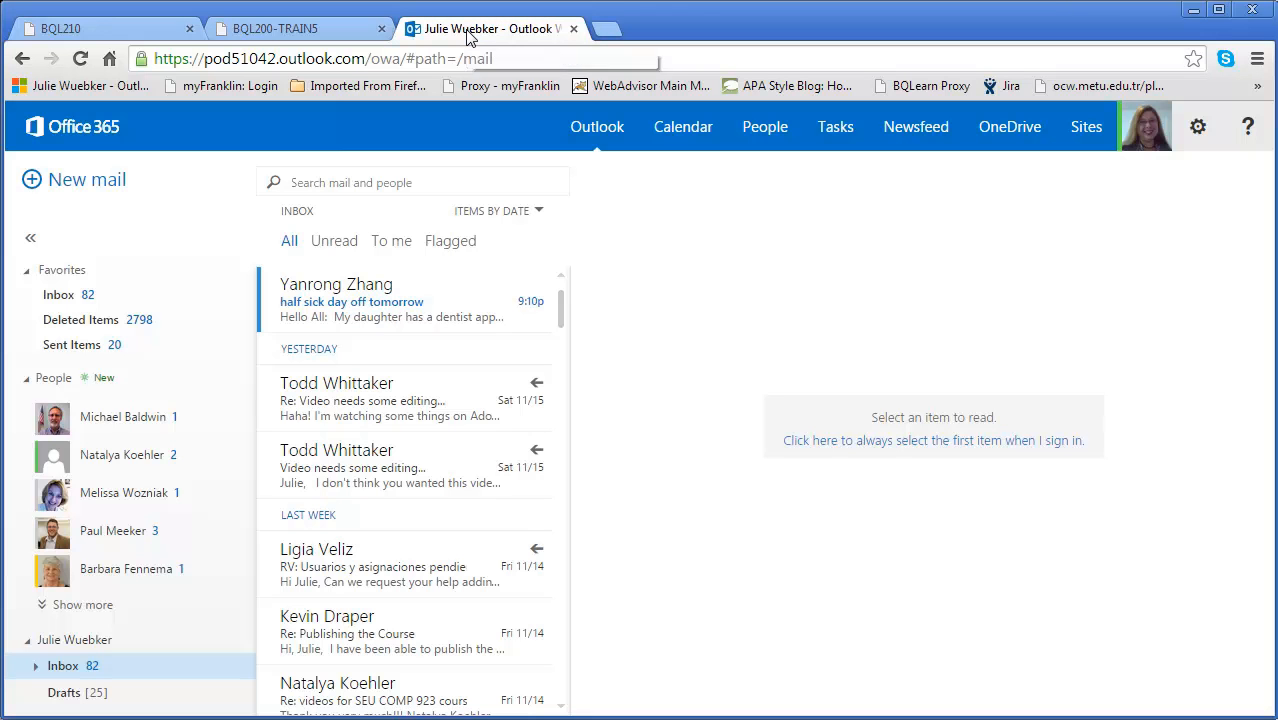
{"action": "left_click", "coordinate": [682, 130]}
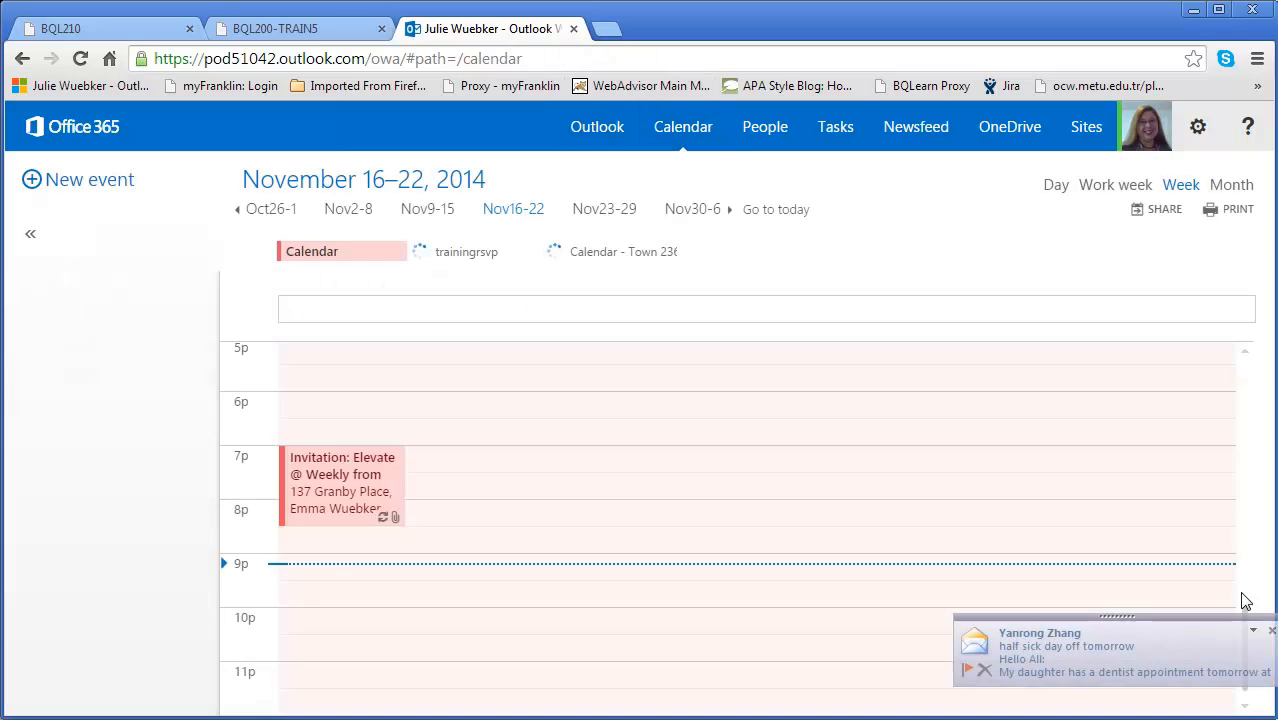
{"action": "left_click", "coordinate": [1272, 631]}
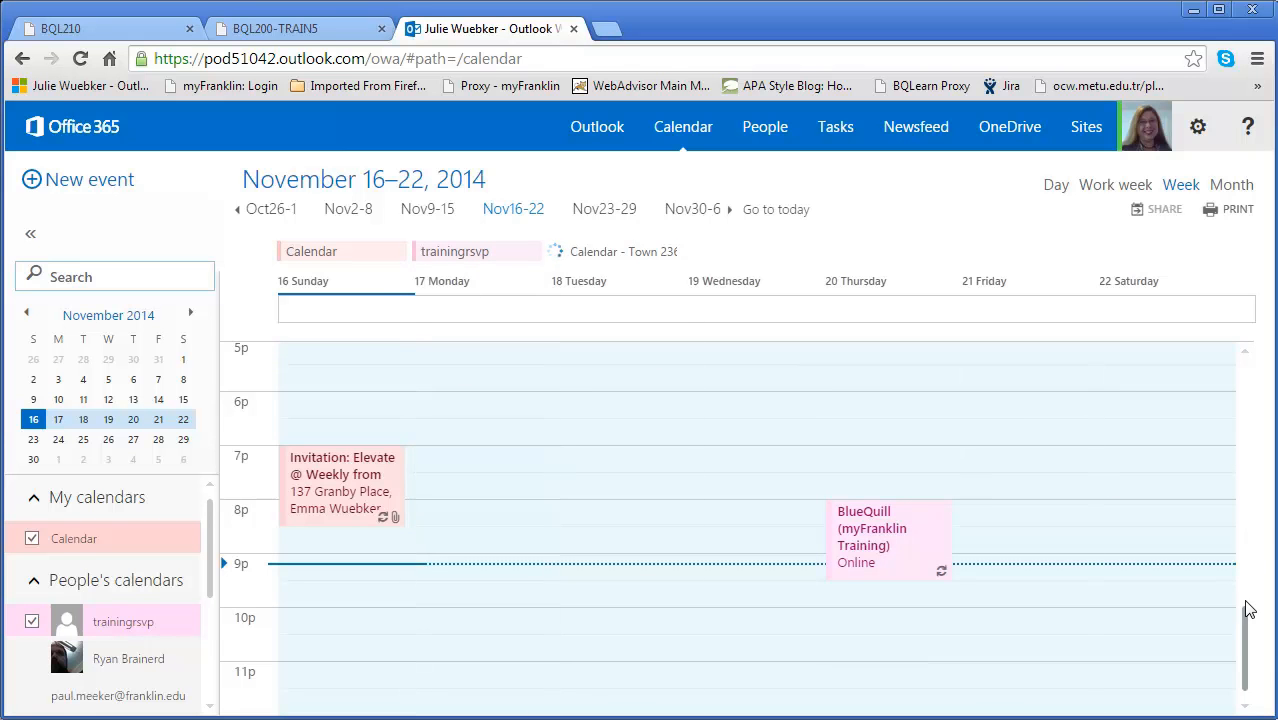
{"action": "mouse_move", "coordinate": [1245, 636]}
{"action": "left_mouse_down"}
{"action": "mouse_move", "coordinate": [1245, 510]}
{"action": "mouse_move", "coordinate": [1244, 620]}
{"action": "left_mouse_up"}
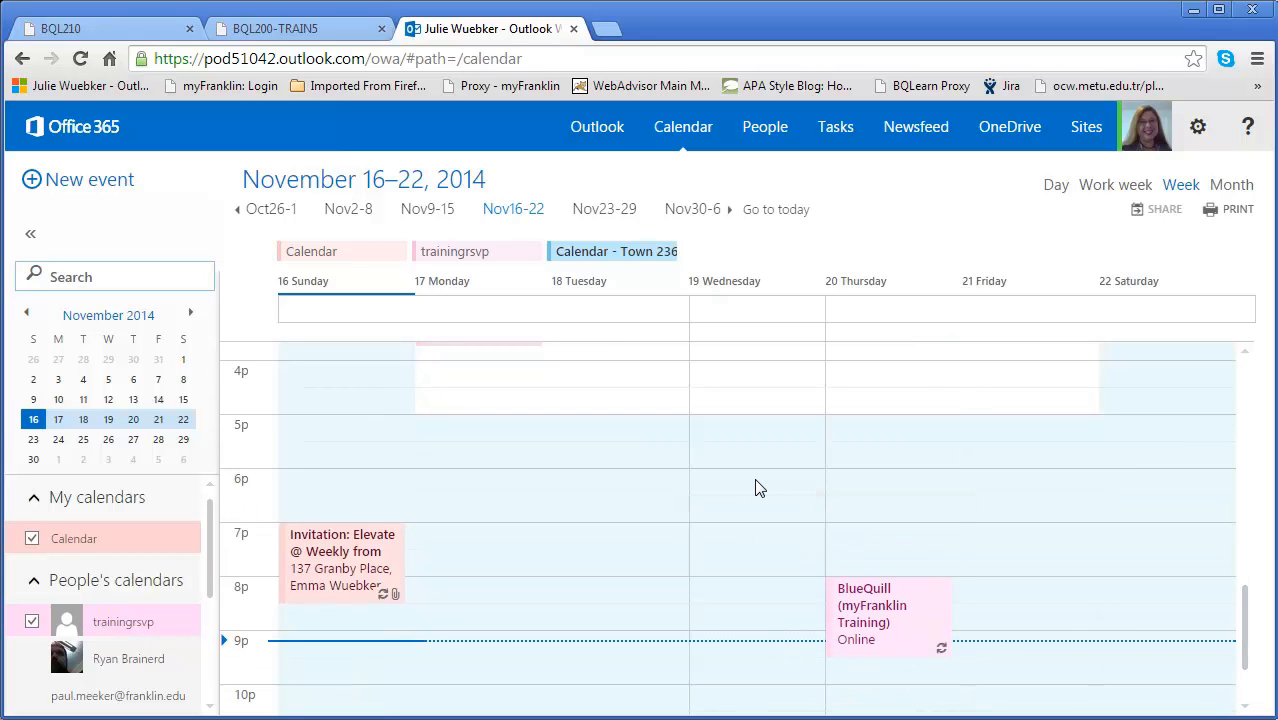
{"action": "double_click", "coordinate": [755, 487]}
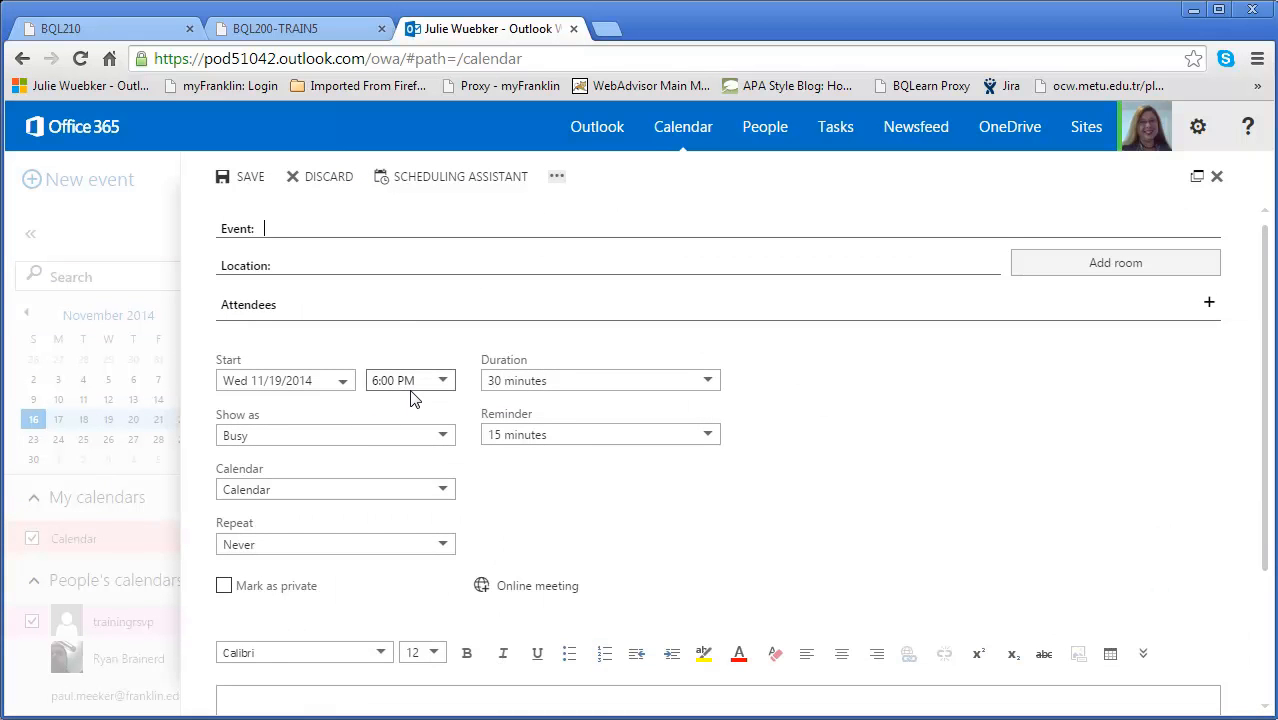
{"action": "type", "text": "Class Meeting"}
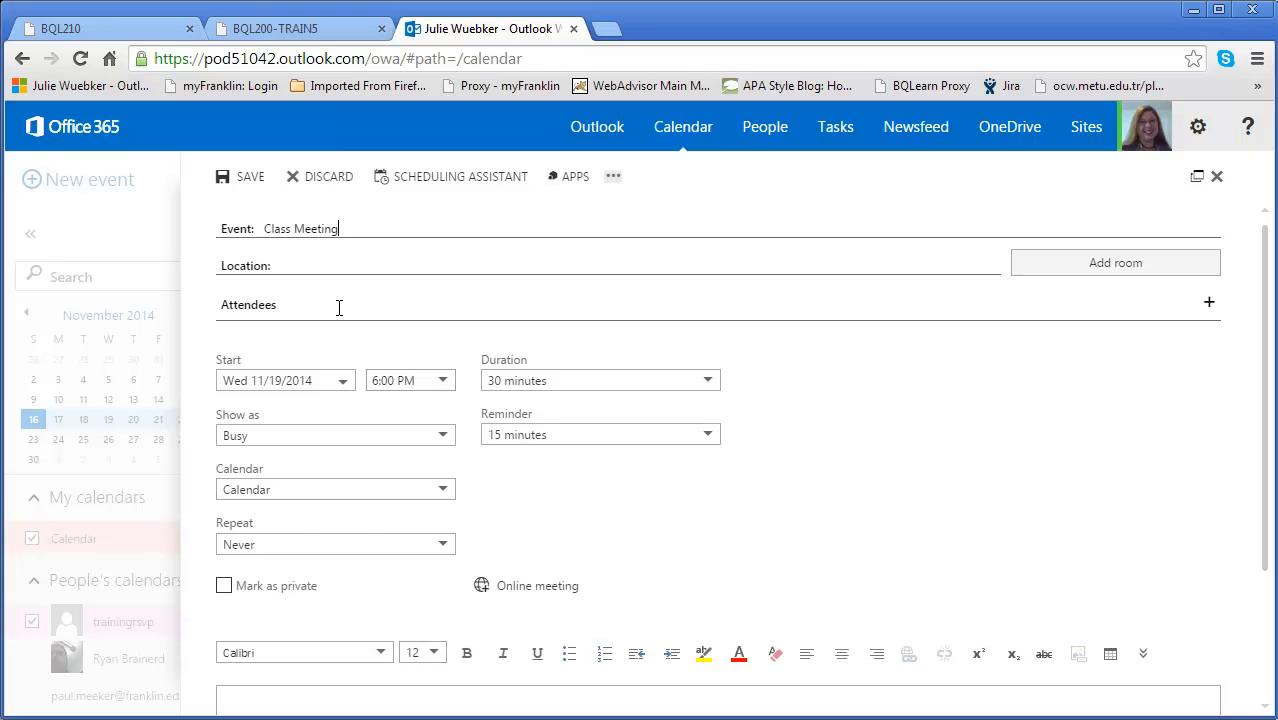
Step: Paste the email addresses copied from the BQL200-TRAIN5 roster as attendees of the Class Meeting event
{"action": "left_click", "coordinate": [297, 30]}
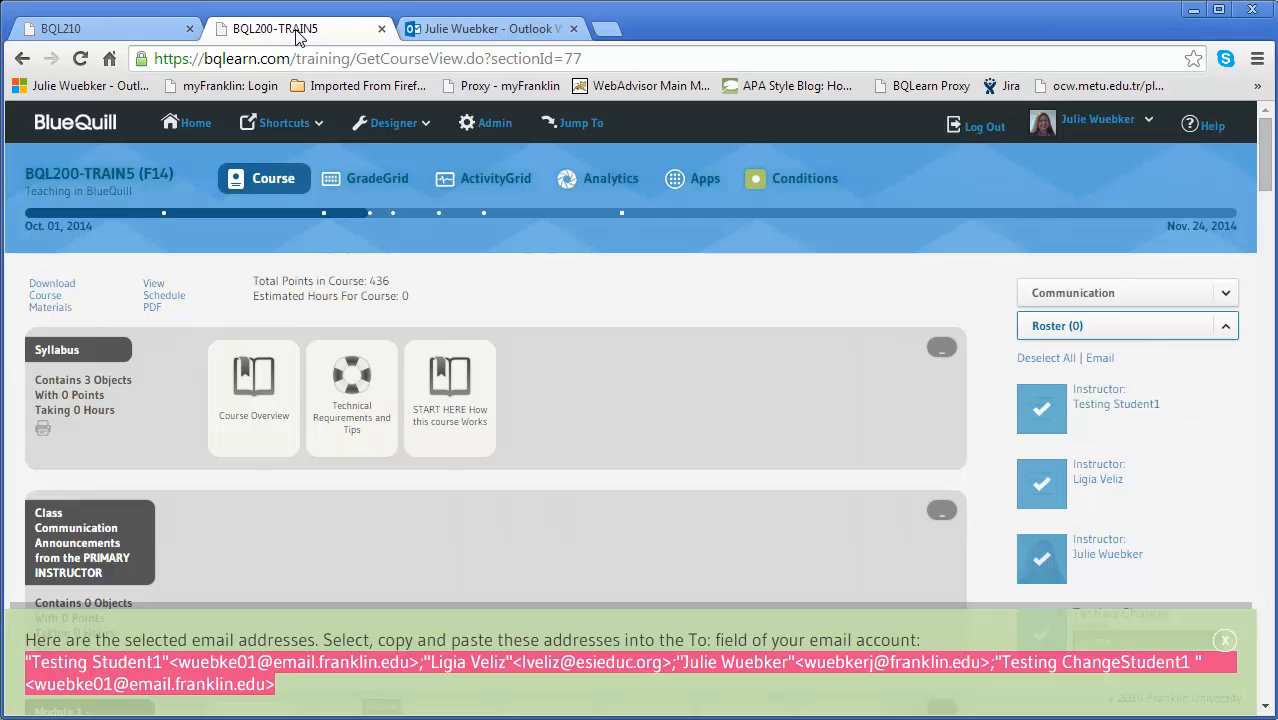
{"action": "left_click", "coordinate": [483, 32]}
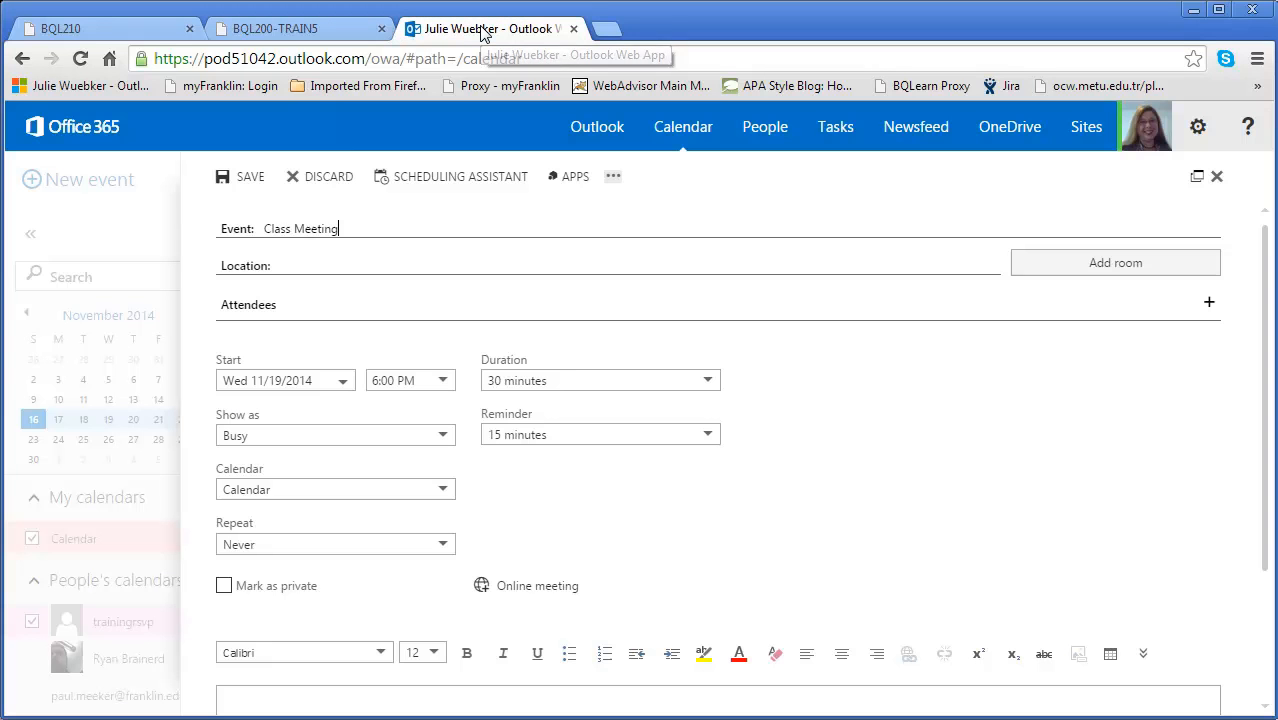
{"action": "left_click", "coordinate": [317, 310]}
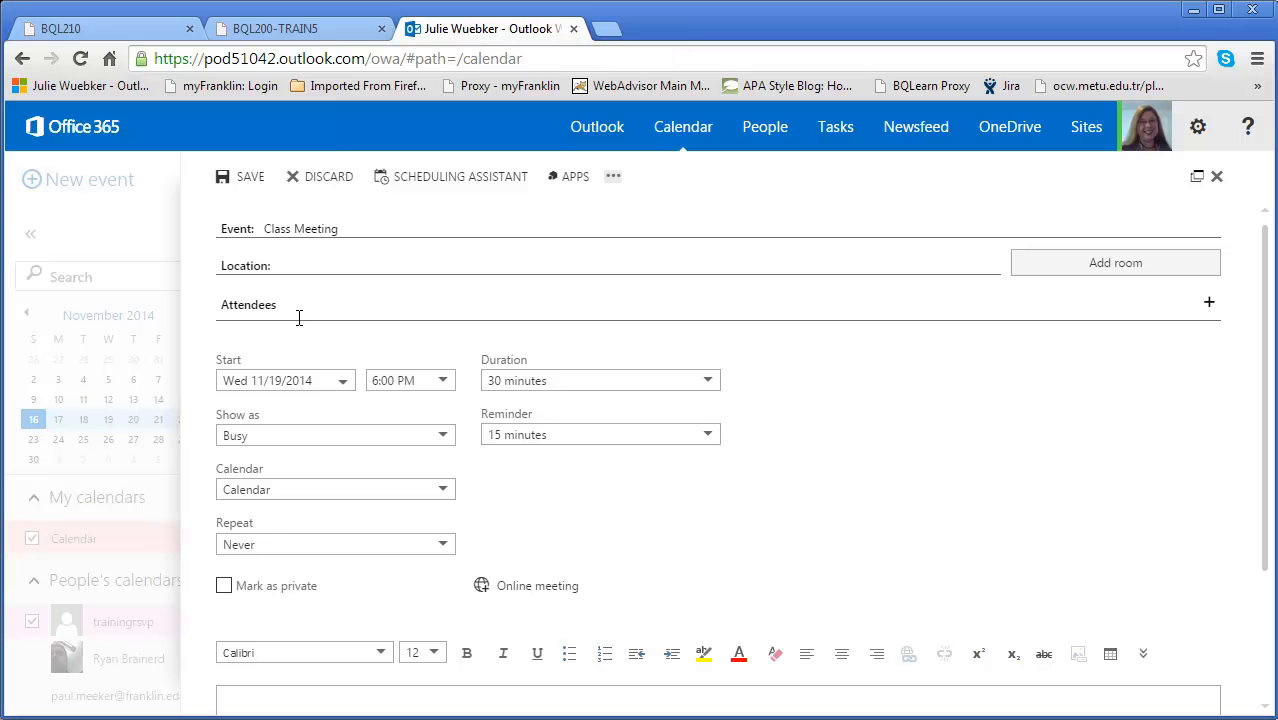
{"action": "right_click", "coordinate": [292, 306]}
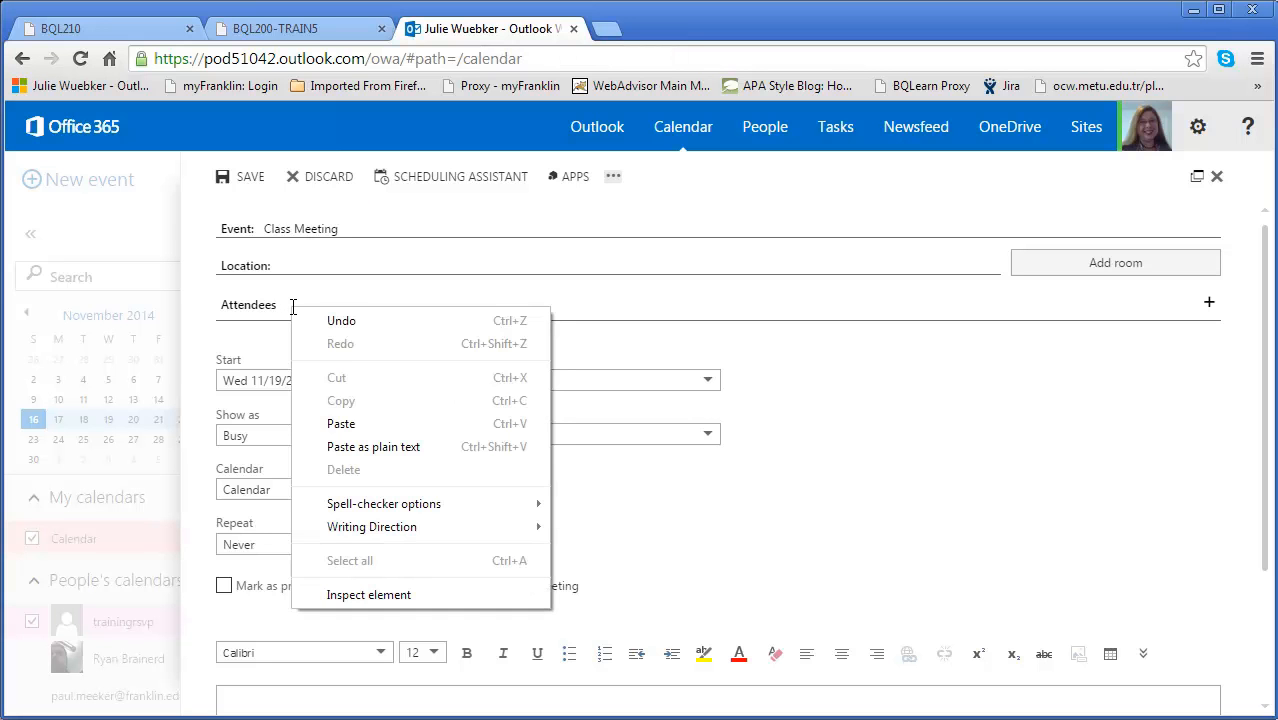
{"action": "left_click", "coordinate": [341, 424]}
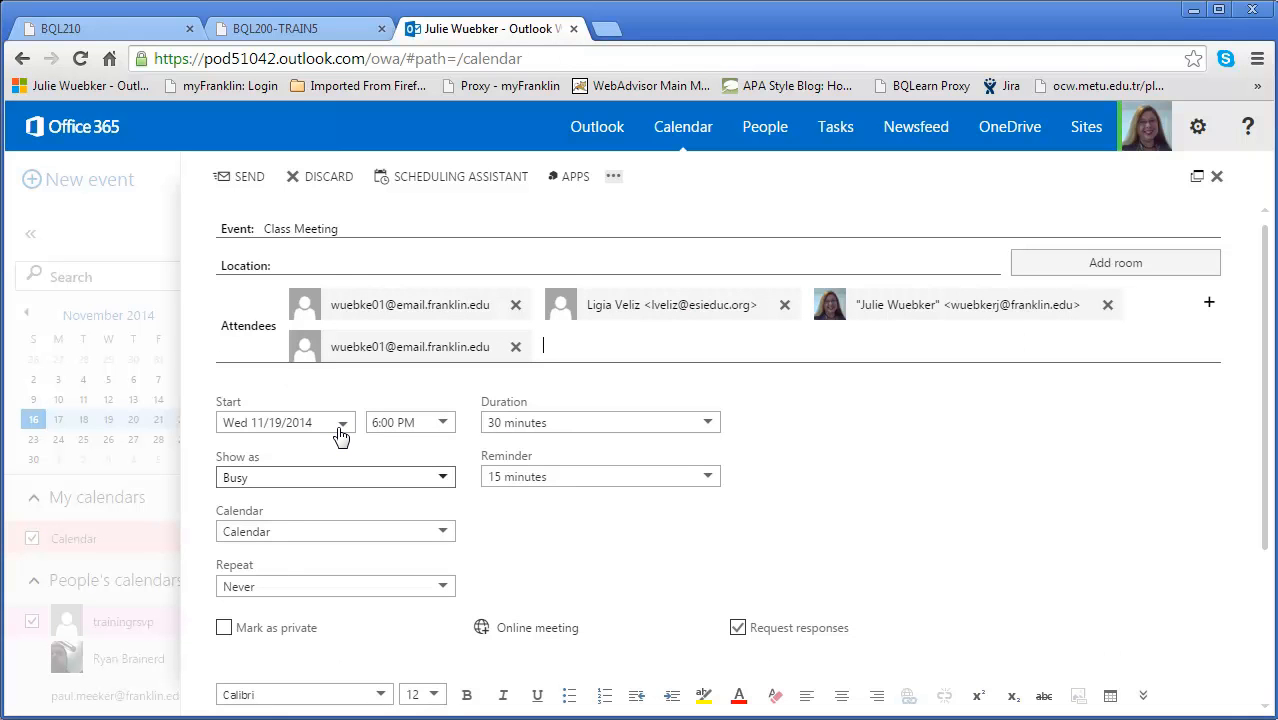
Step: Switch back to BlueQuill, open the BQL200-UU-TR1 course from the home page and expand its roster
{"action": "left_click", "coordinate": [287, 32]}
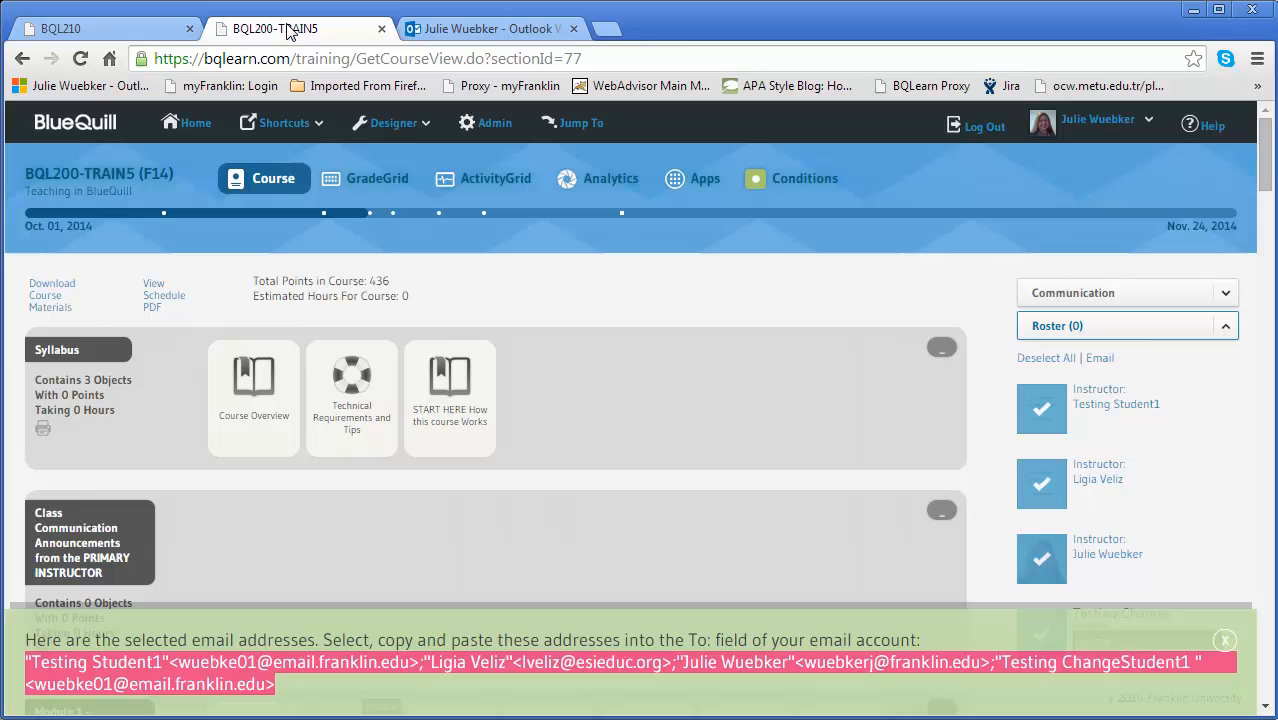
{"action": "left_click", "coordinate": [184, 128]}
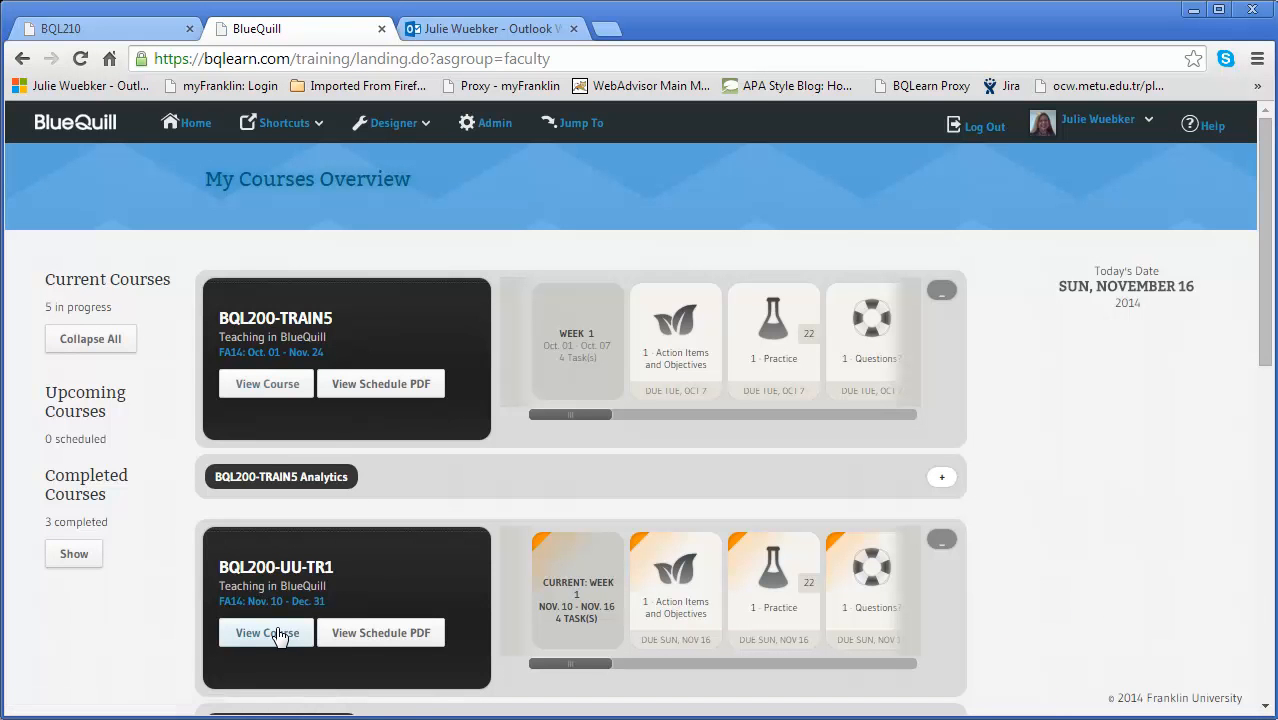
{"action": "left_click", "coordinate": [276, 634]}
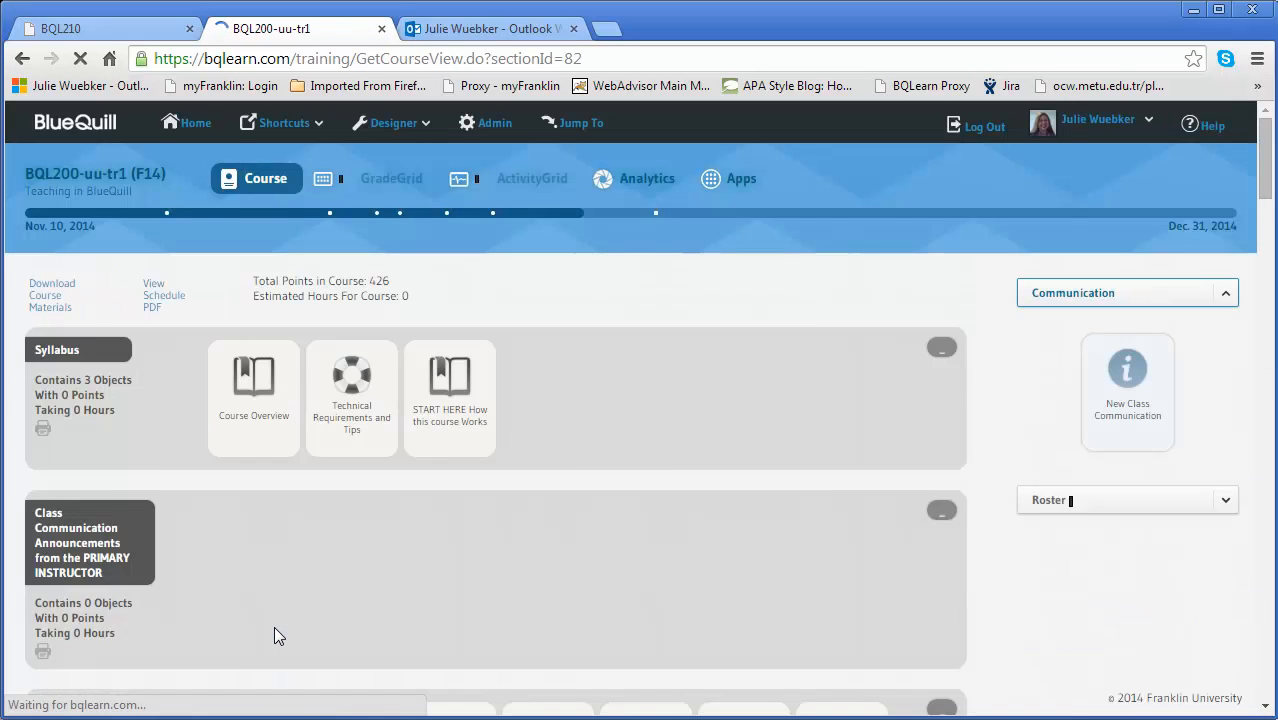
{"action": "left_click", "coordinate": [1228, 503]}
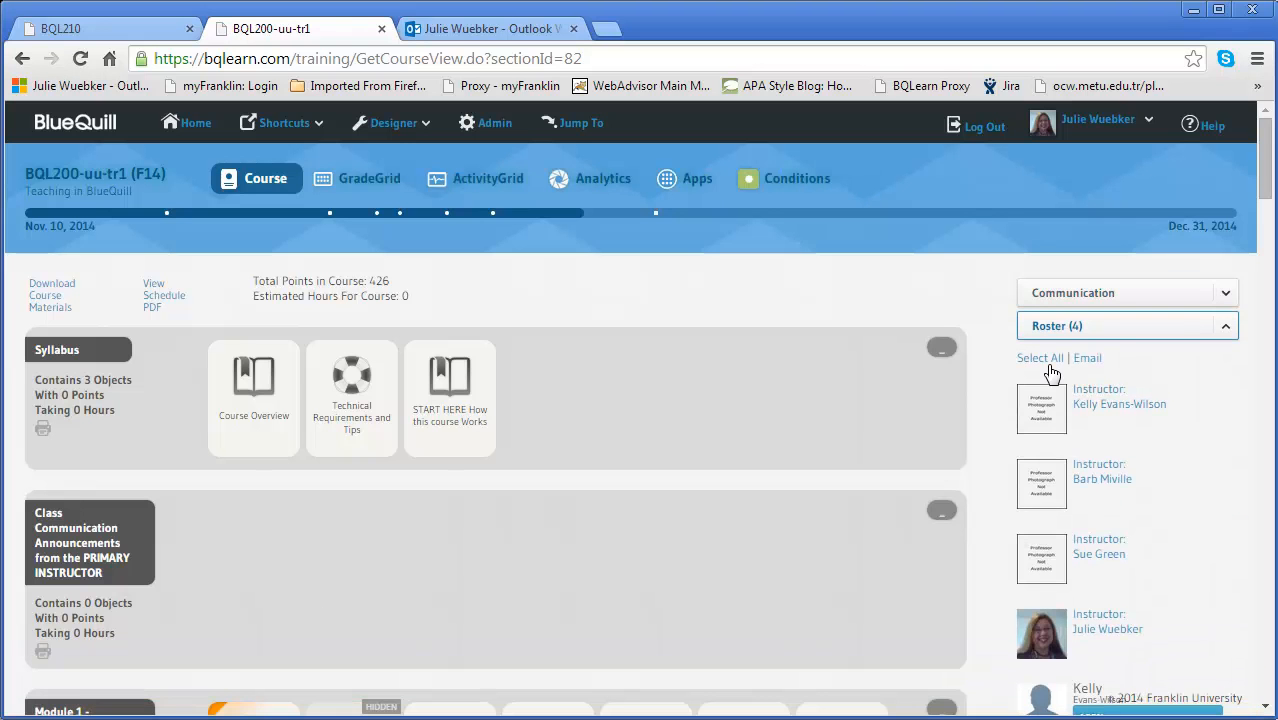
Step: Select everyone on the BQL200-UU-TR1 roster, list their email addresses and copy the full list
{"action": "left_click", "coordinate": [1049, 360]}
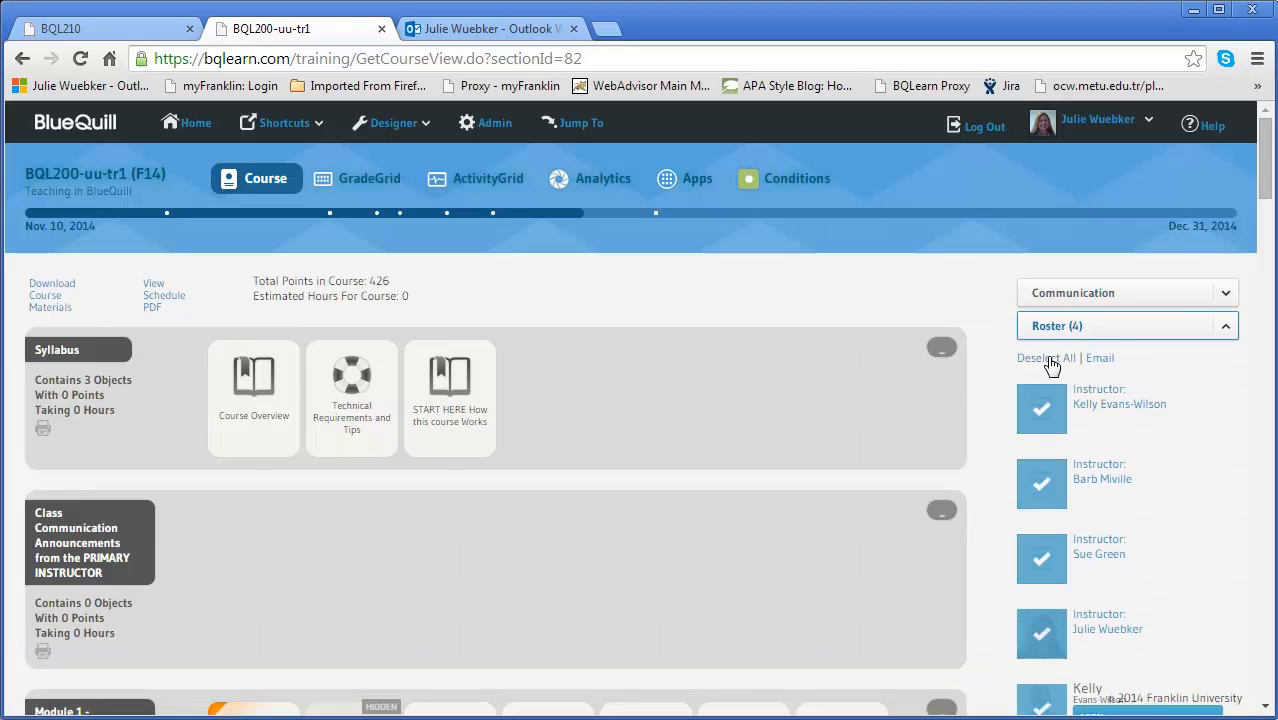
{"action": "left_click", "coordinate": [1101, 366]}
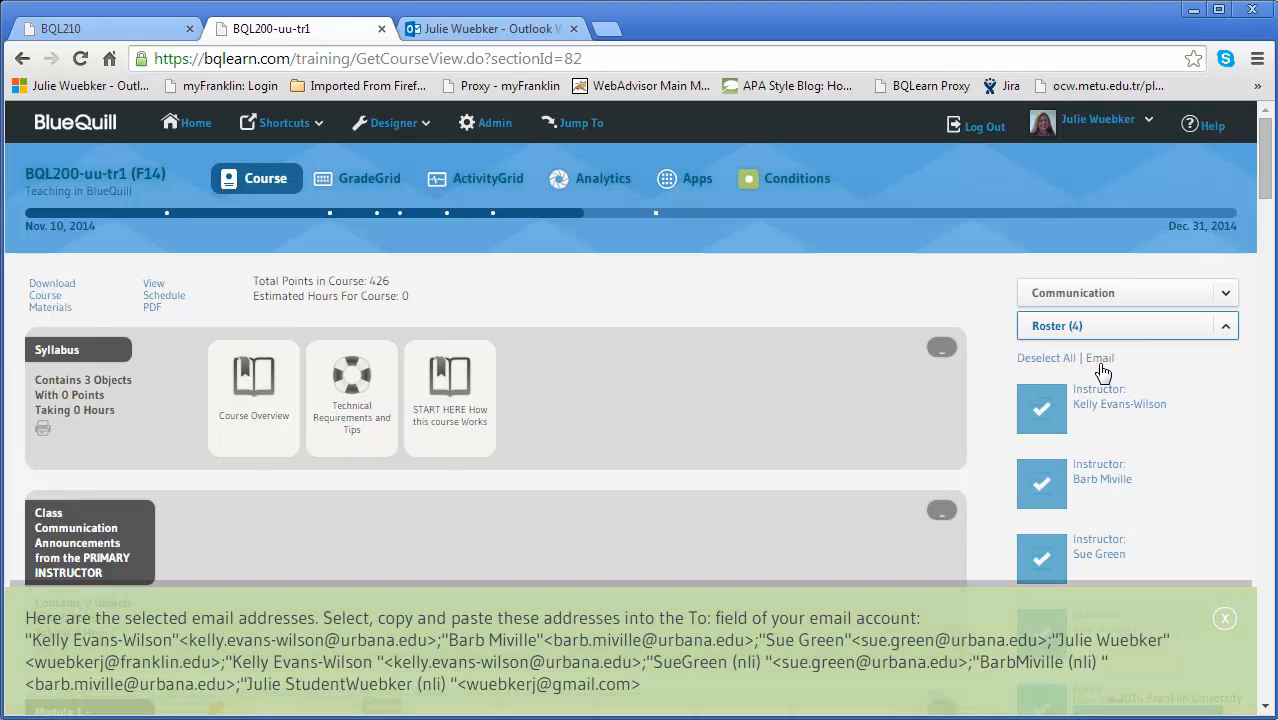
{"action": "left_click_drag", "start_coordinate": [656, 692], "coordinate": [45, 645]}
{"action": "right_click", "coordinate": [45, 645]}
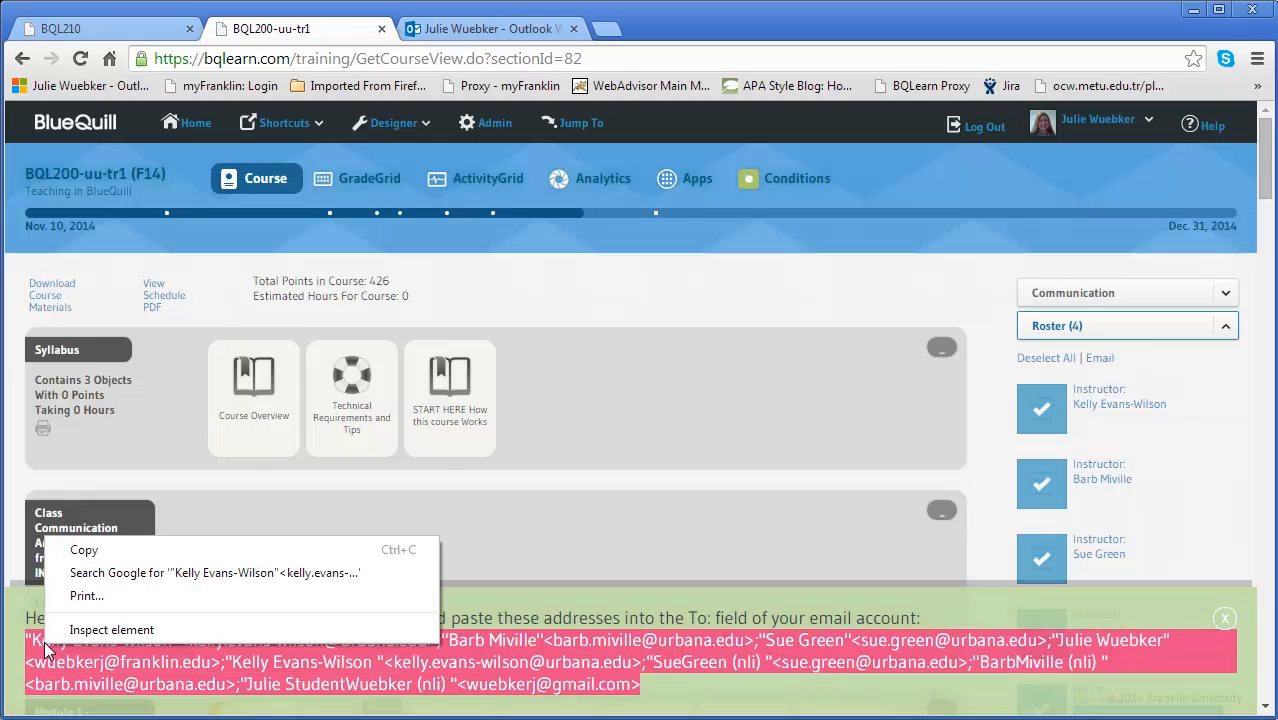
{"action": "left_click", "coordinate": [88, 550]}
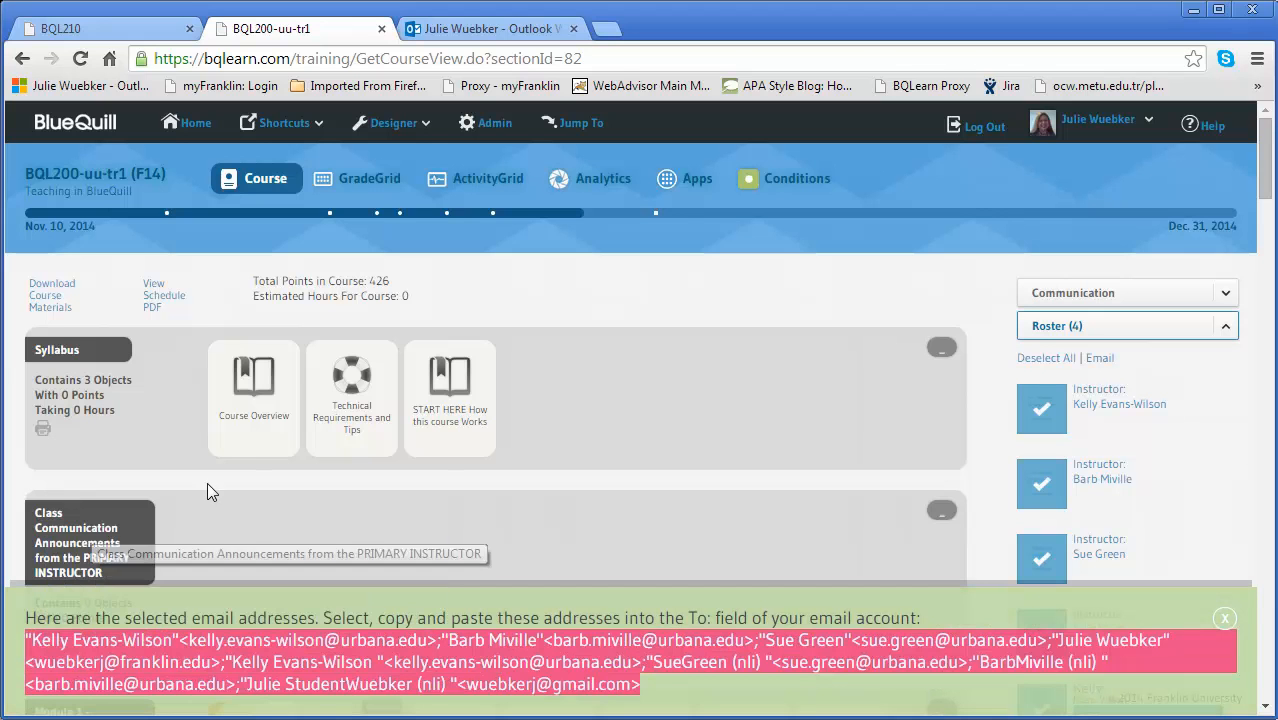
Step: Switch to Outlook and paste the BQL200-UU-TR1 addresses after the existing attendees of the Class Meeting event
{"action": "left_click", "coordinate": [480, 32]}
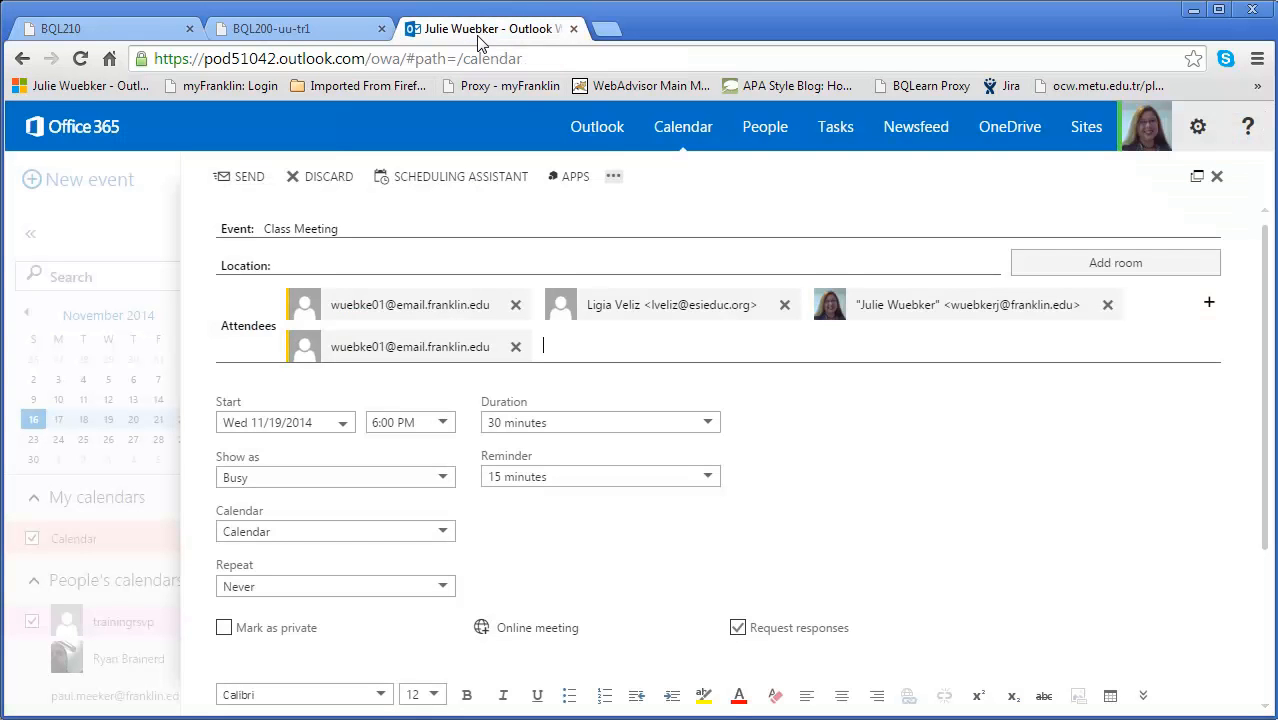
{"action": "right_click", "coordinate": [547, 347]}
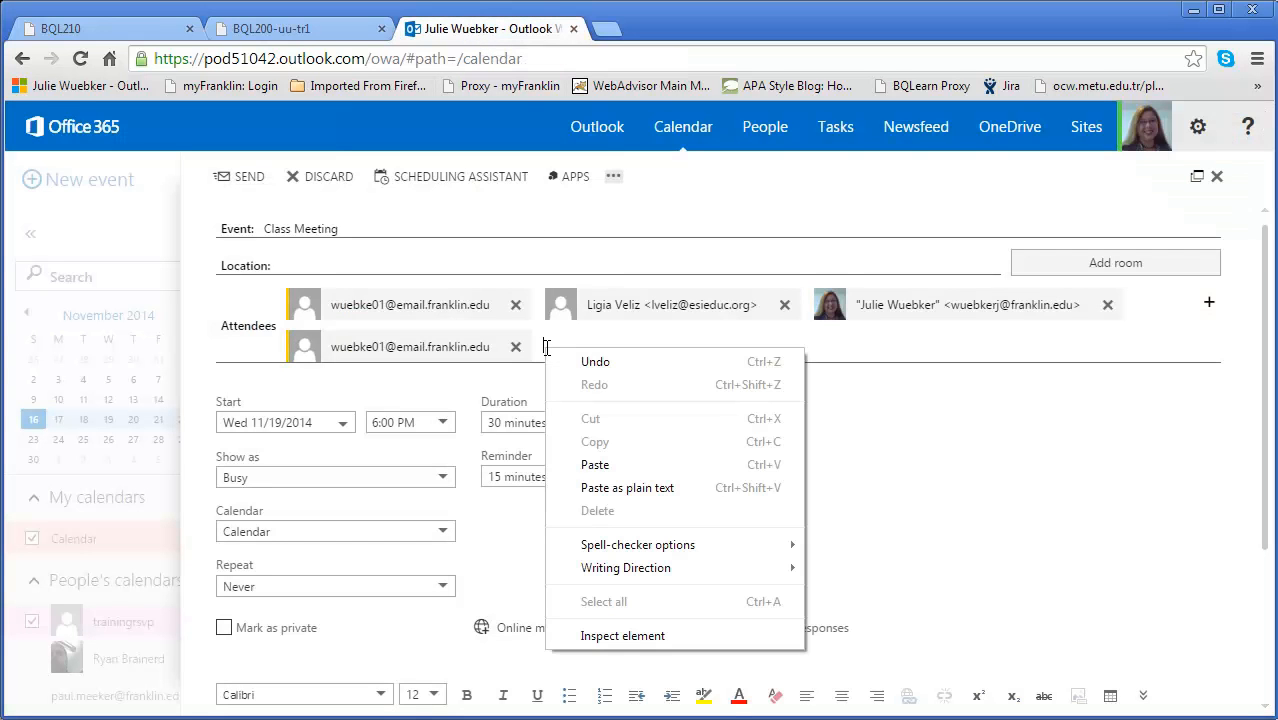
{"action": "left_click", "coordinate": [586, 458]}
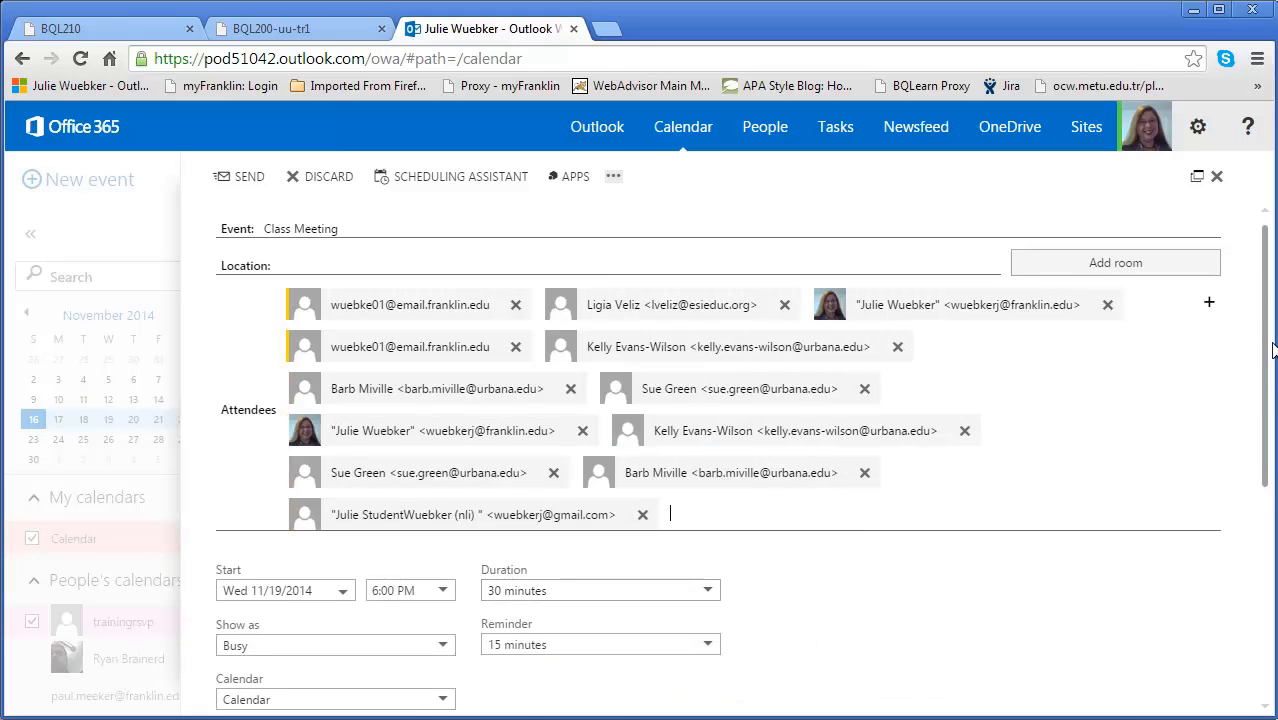
Step: Make the Class Meeting event an online meeting, adding the join link to the event's message body
{"action": "left_click_drag", "start_coordinate": [1268, 350], "coordinate": [1249, 497]}
{"action": "scroll", "coordinate": [1249, 497], "scroll_direction": "up", "scroll_amount": 3}
{"action": "left_click_drag", "start_coordinate": [1270, 420], "coordinate": [1244, 548]}
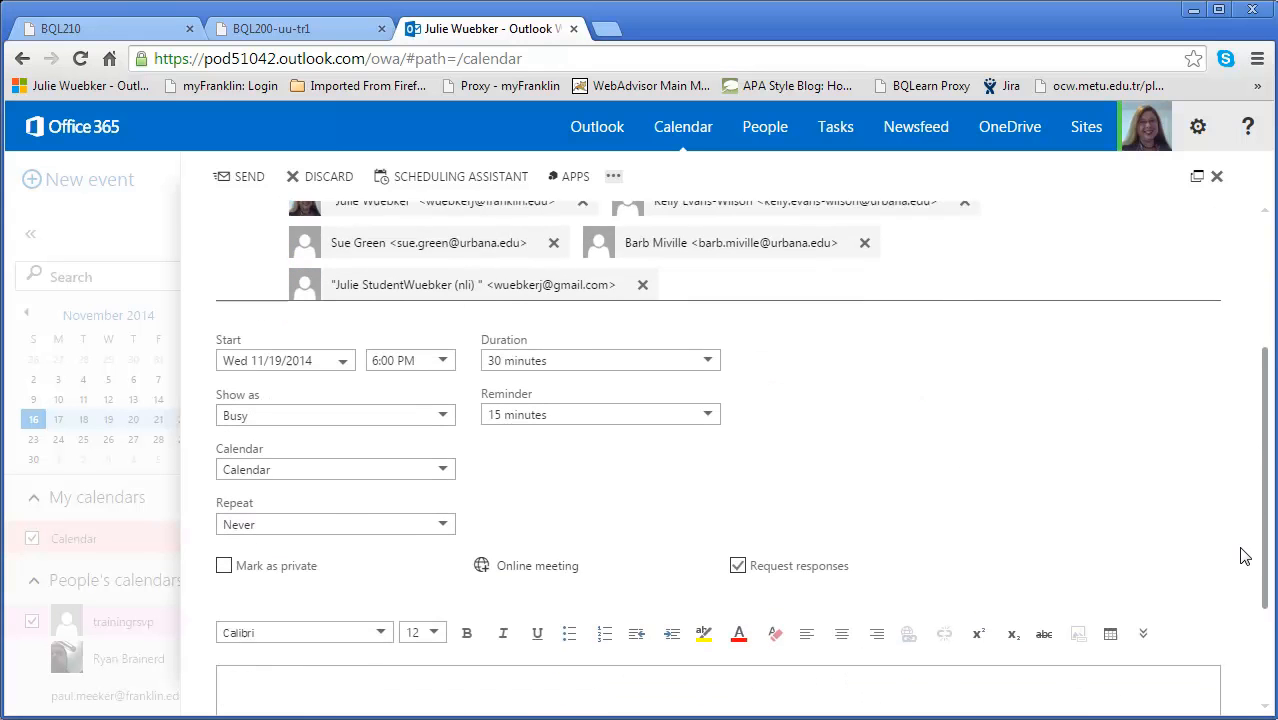
{"action": "scroll", "coordinate": [1244, 548], "scroll_direction": "down", "scroll_amount": 1}
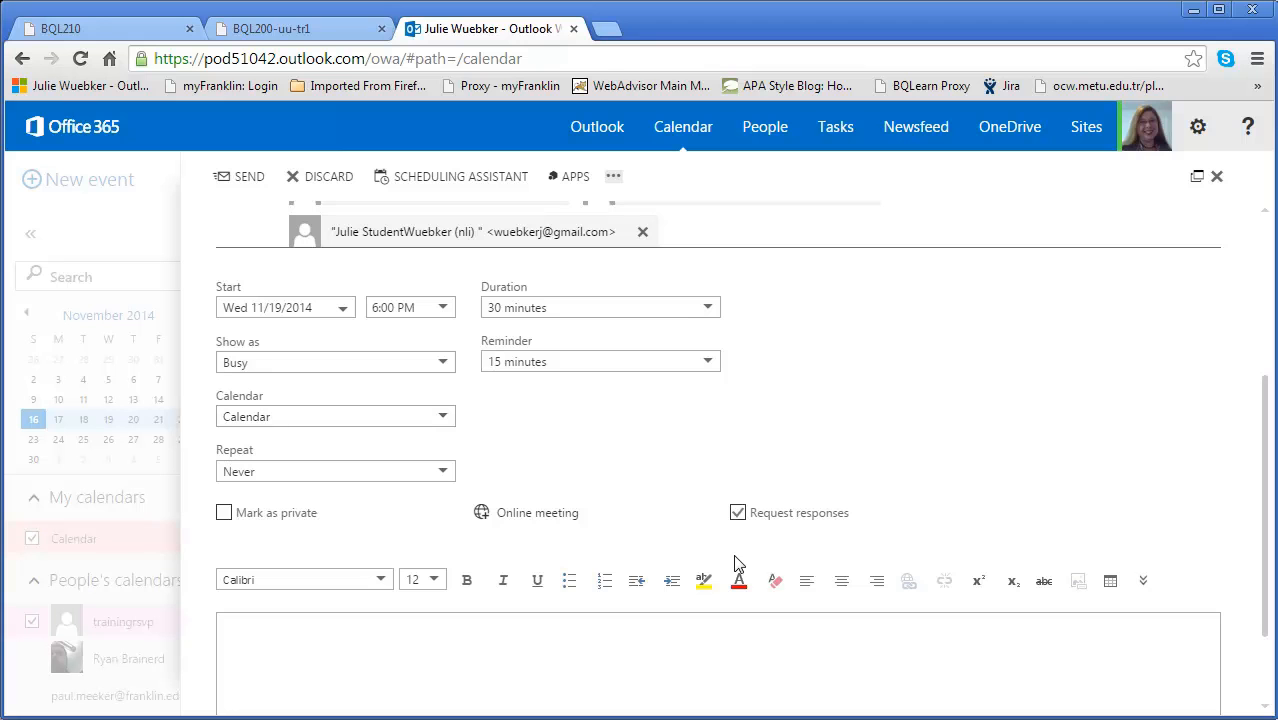
{"action": "left_click", "coordinate": [530, 516]}
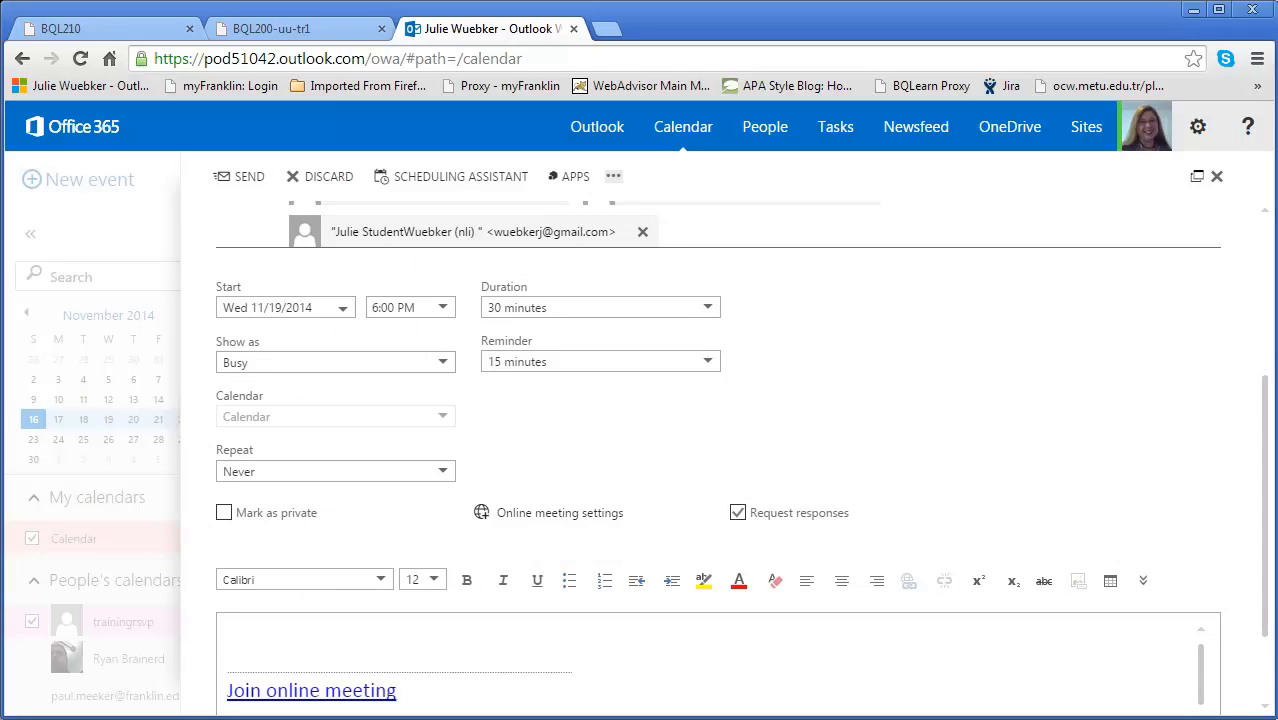
{"action": "left_click_drag", "start_coordinate": [1268, 396], "coordinate": [1258, 491]}
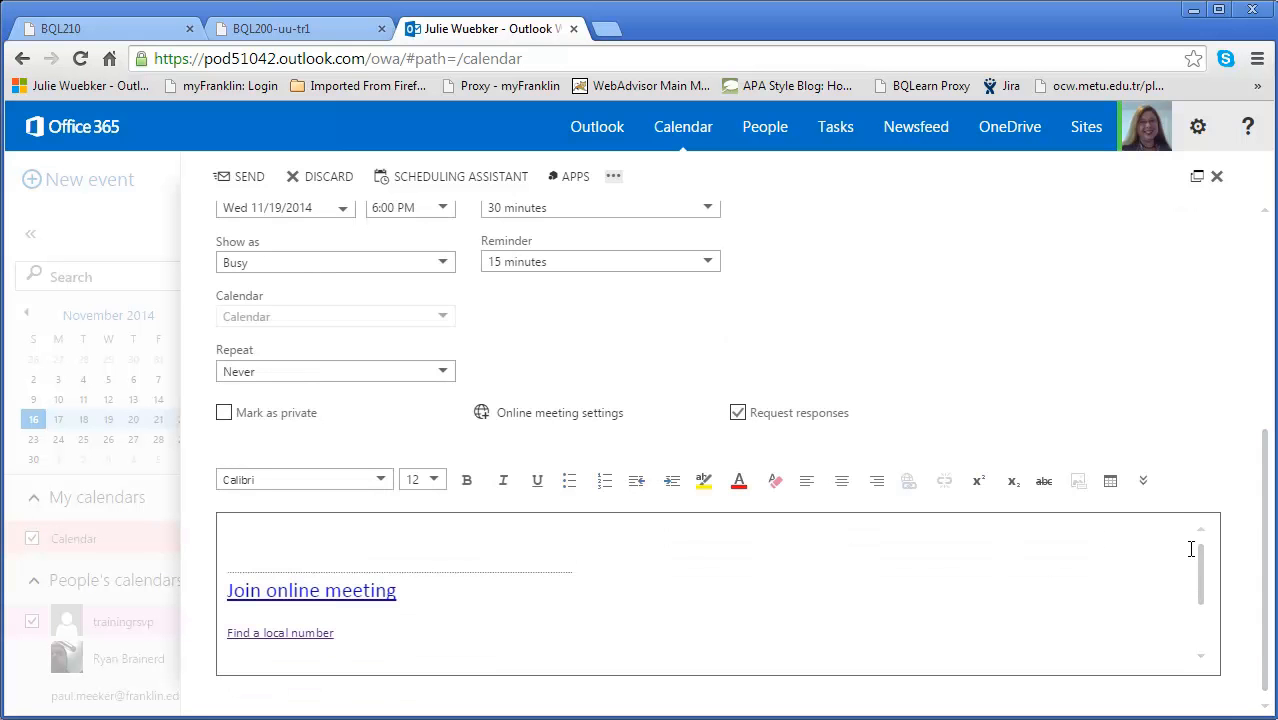
Step: Add the lines "Instructions", "Agenda" and "What to have prepared" above the join link in the Class Meeting event's message body
{"action": "left_click_drag", "start_coordinate": [1267, 526], "coordinate": [1275, 321]}
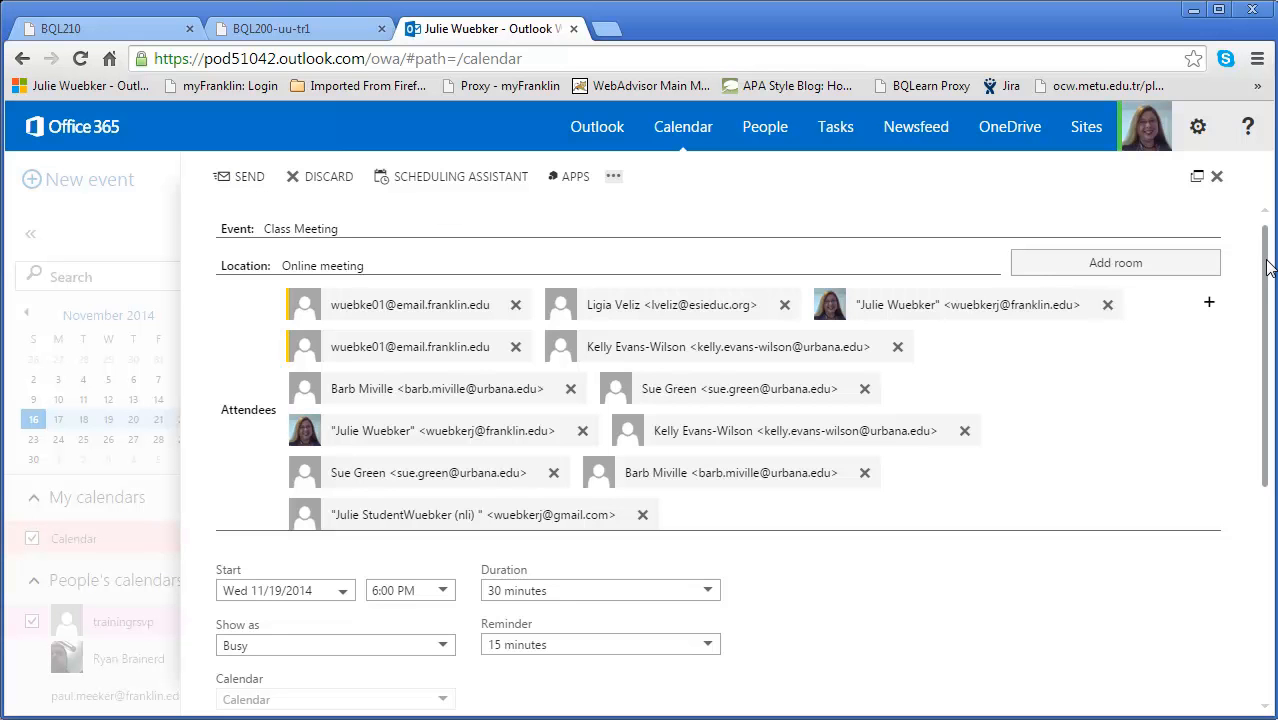
{"action": "left_click_drag", "start_coordinate": [1268, 268], "coordinate": [1232, 519]}
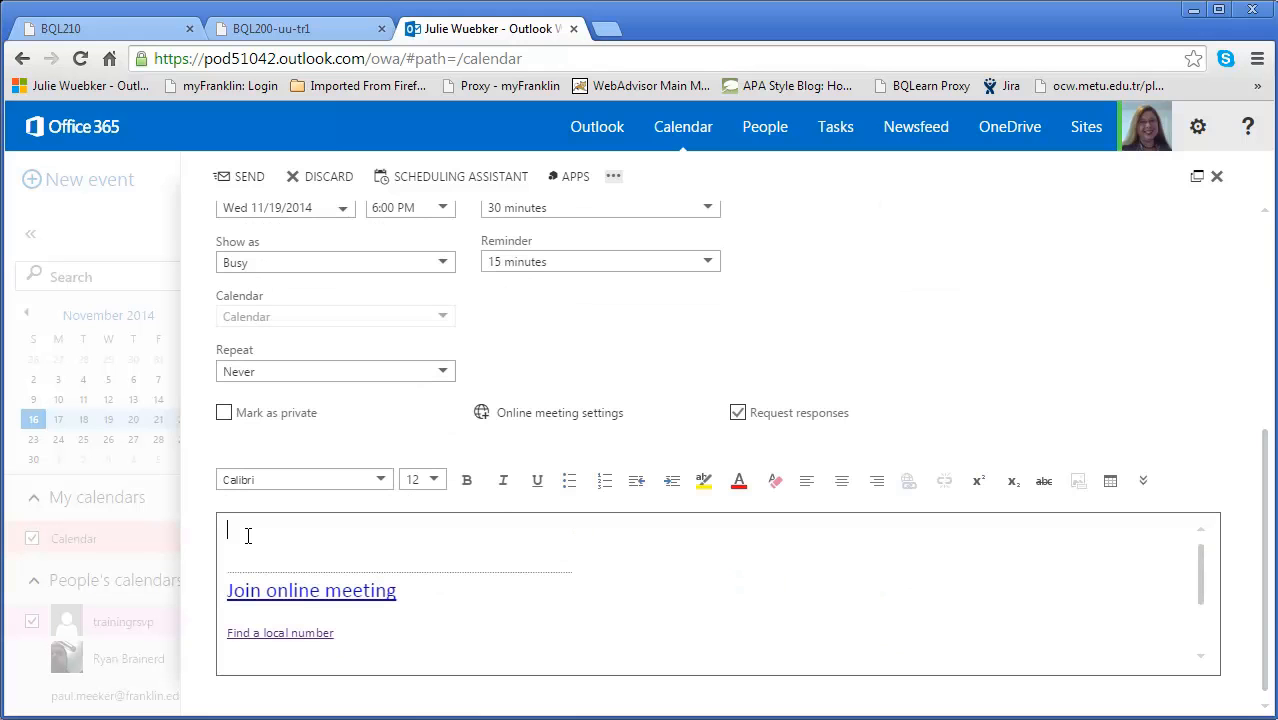
{"action": "type", "text": "In"}
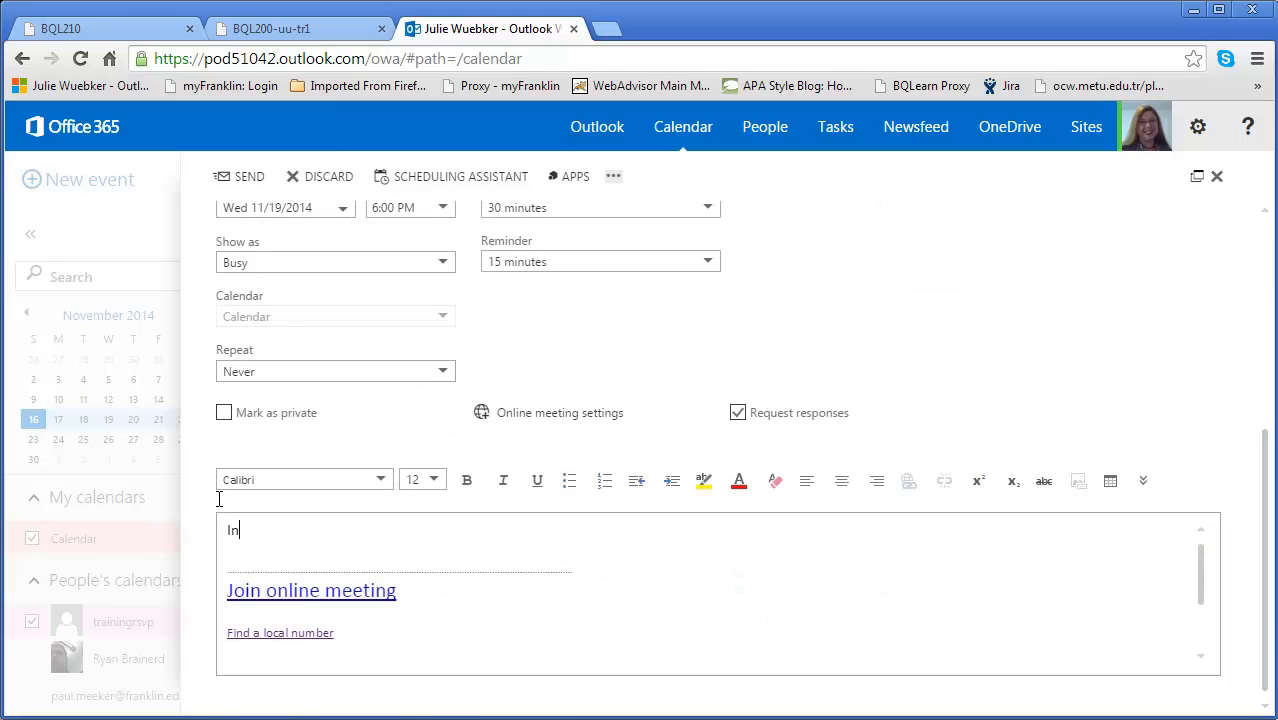
{"action": "type", "text": "structions"}
{"action": "key", "text": "Return"}
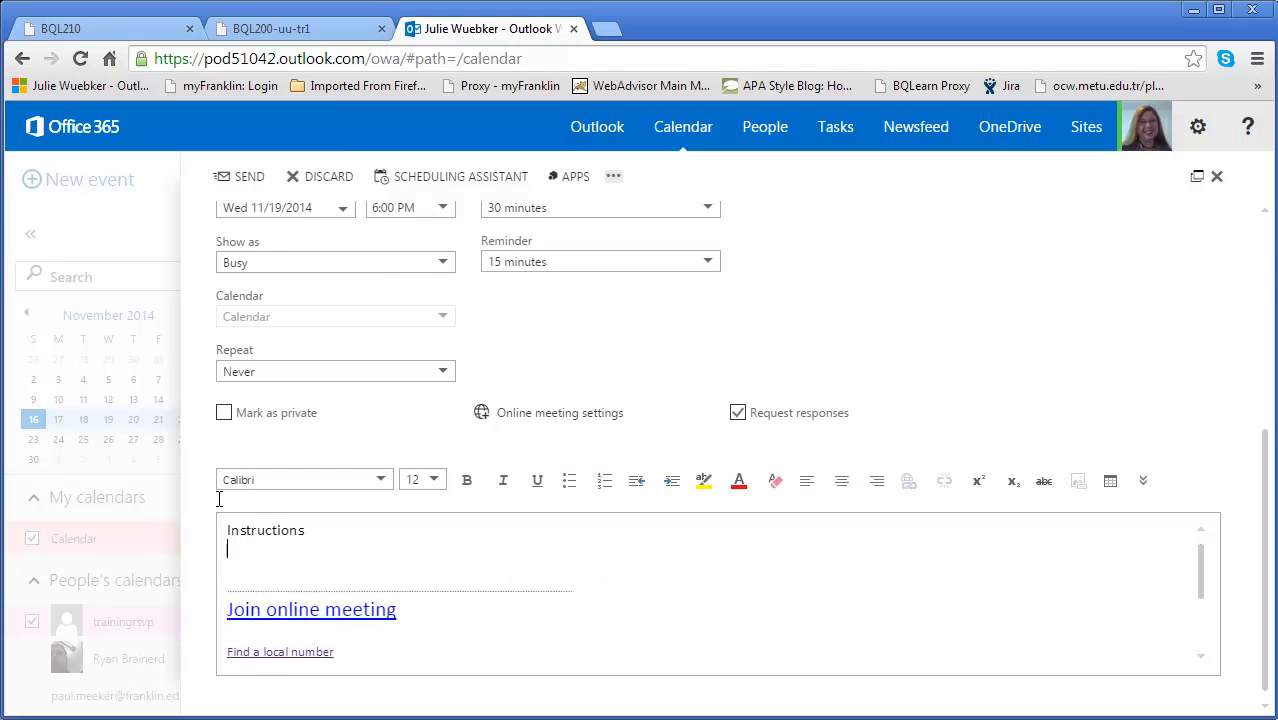
{"action": "type", "text": "Ad"}
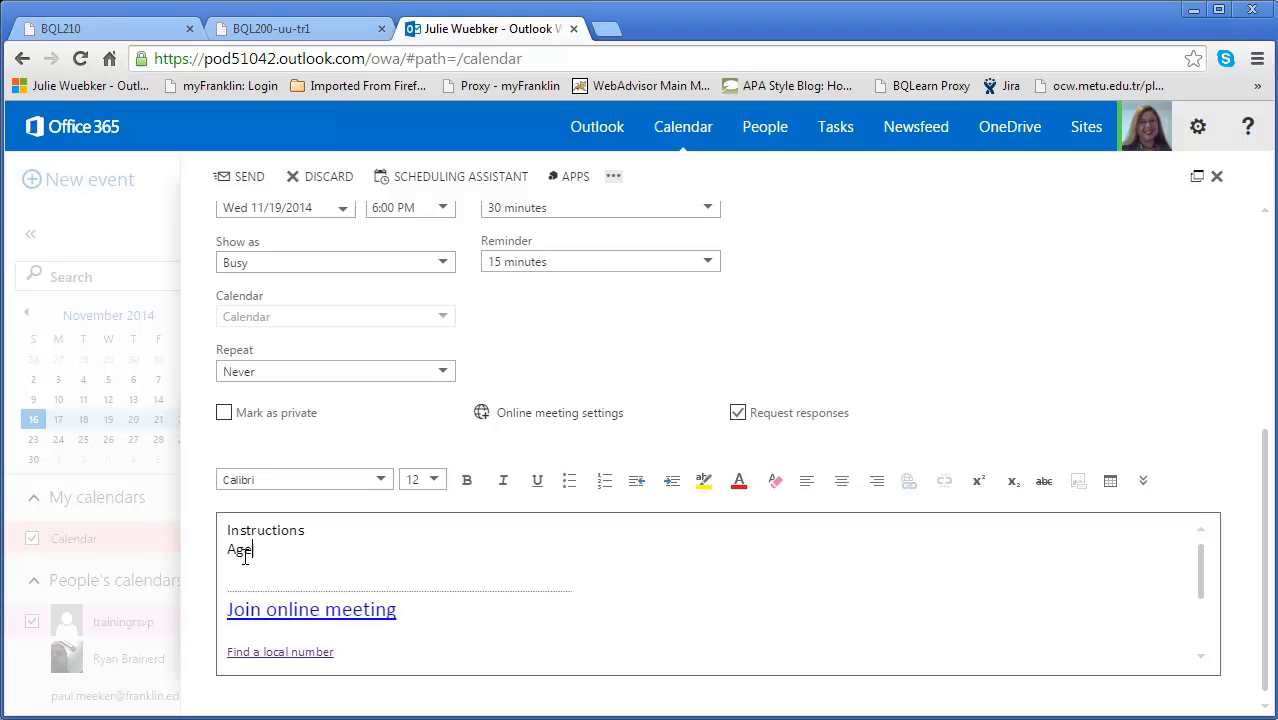
{"action": "type", "text": "What to ha"}
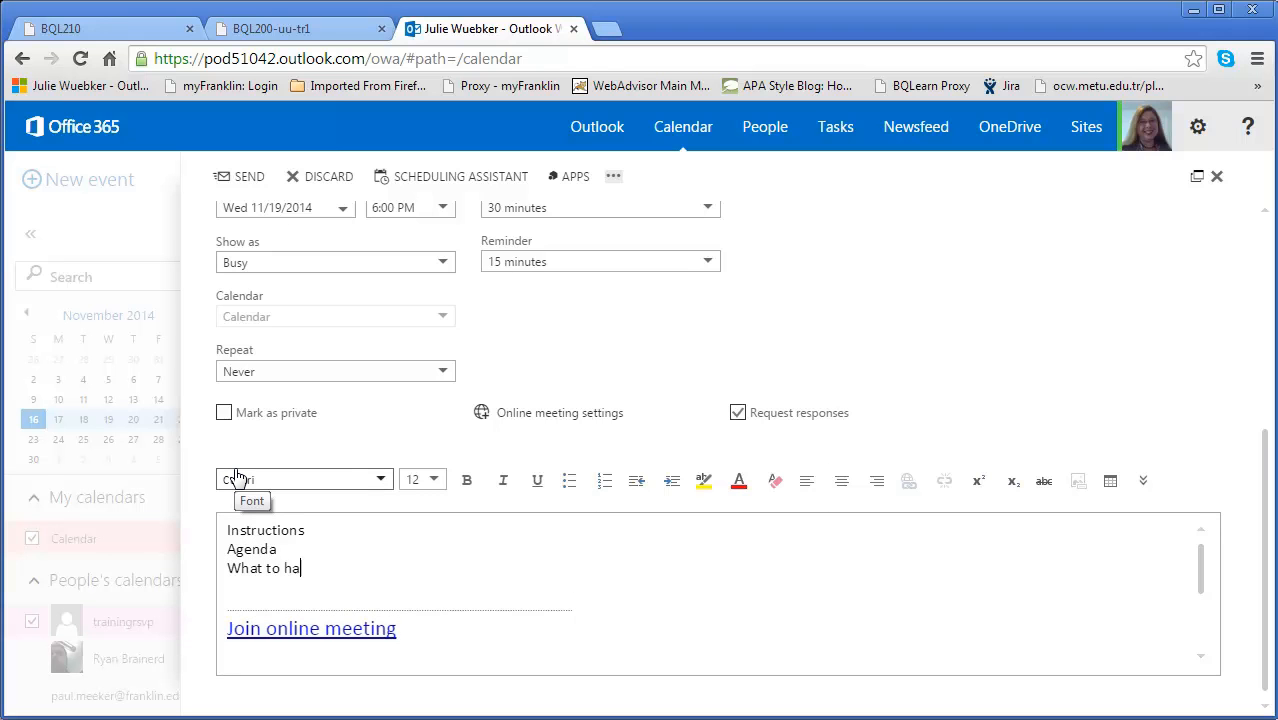
{"action": "key", "text": "BackSpace"}
{"action": "type", "text": "ave prepared"}
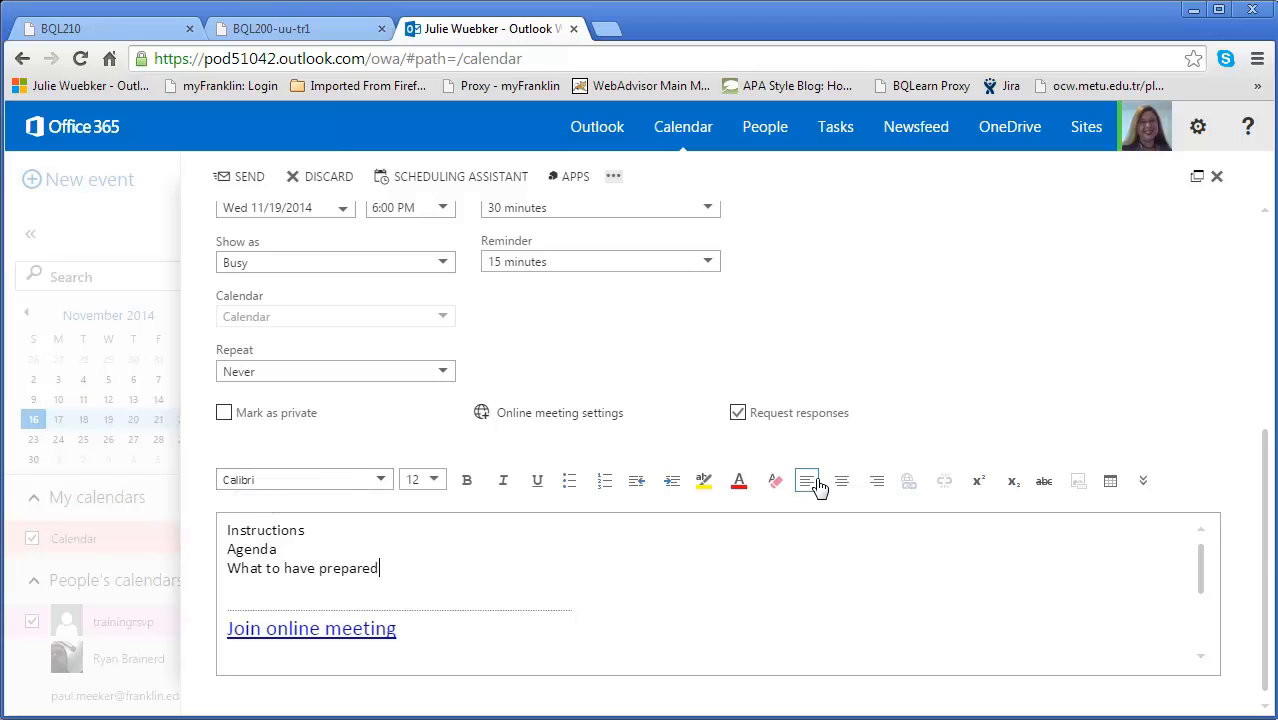
{"action": "left_click_drag", "start_coordinate": [1264, 549], "coordinate": [1261, 153]}
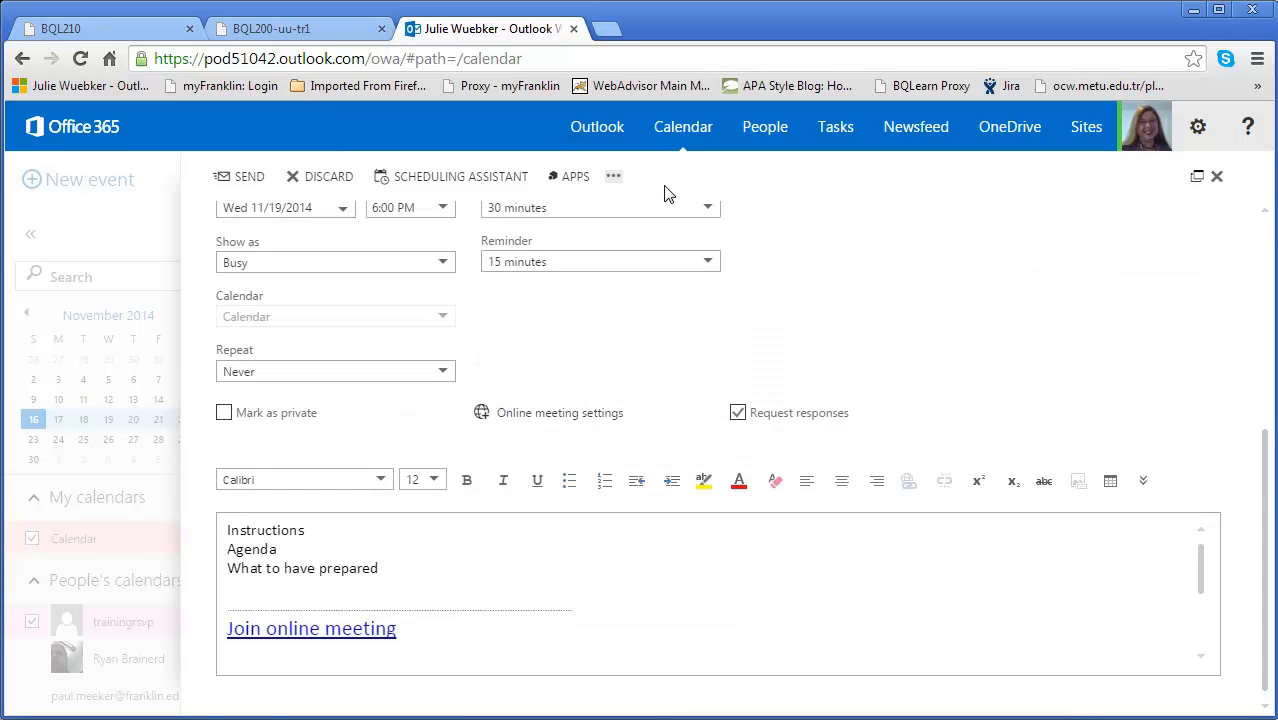